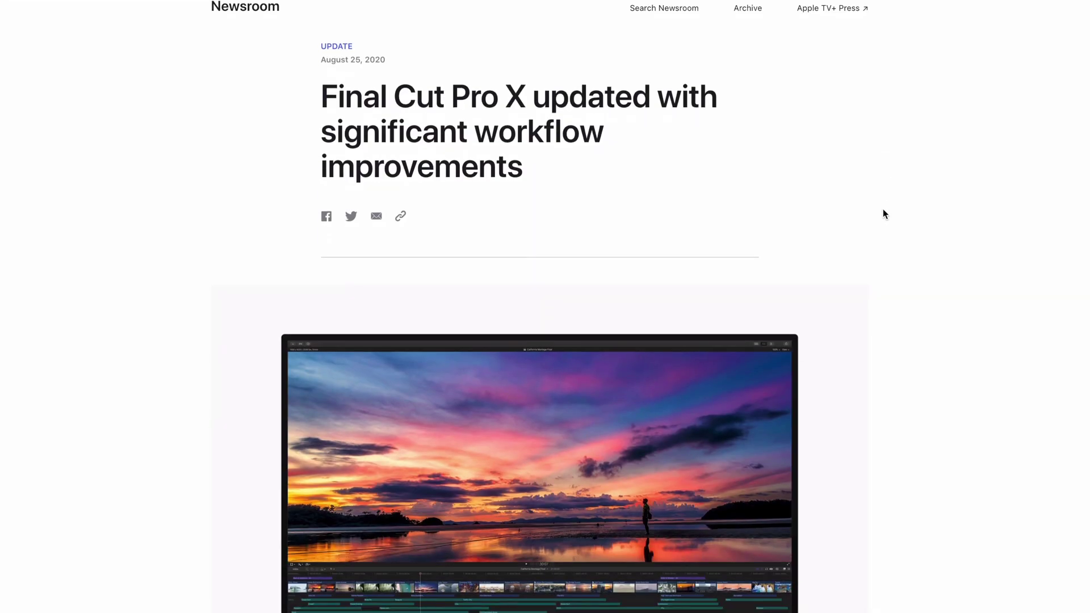
scroll(884, 209, down, 20)
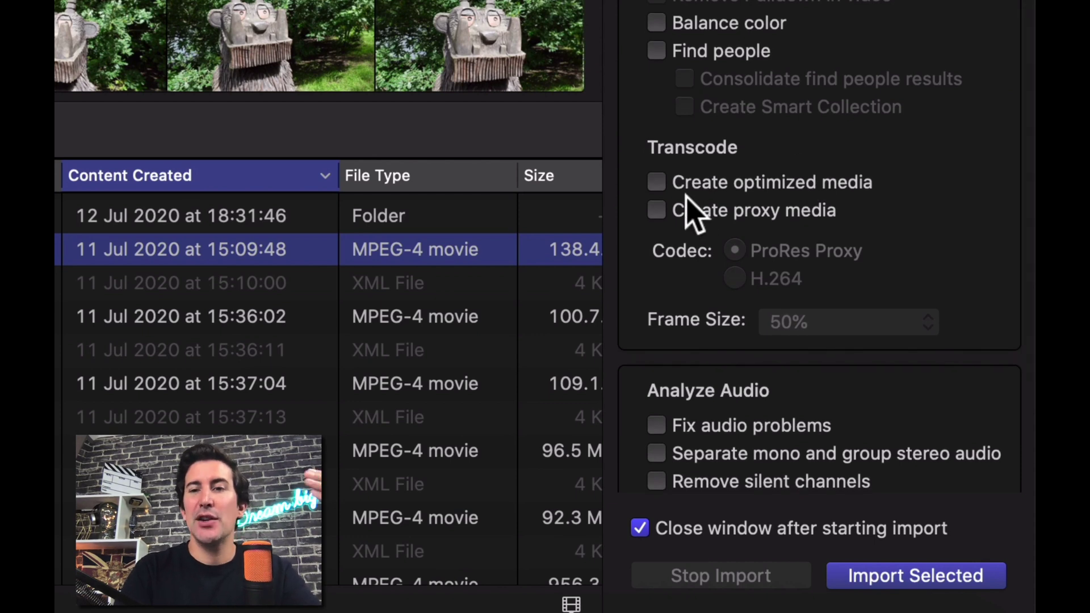
Enable proxy media creation with the H.264 codec and review the proxy frame size options.
click(656, 211)
click(656, 182)
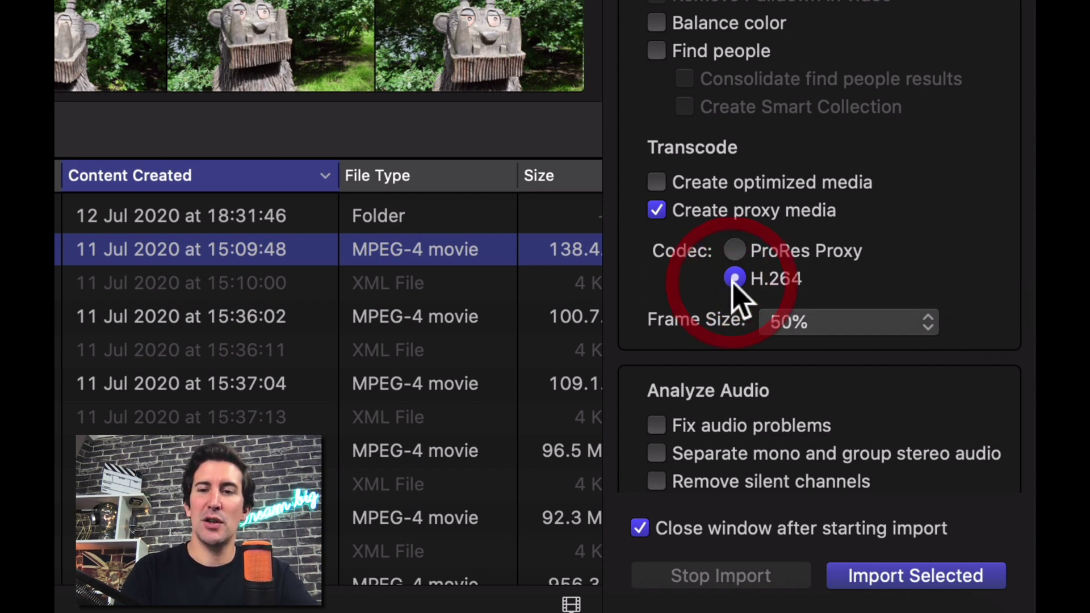
click(835, 334)
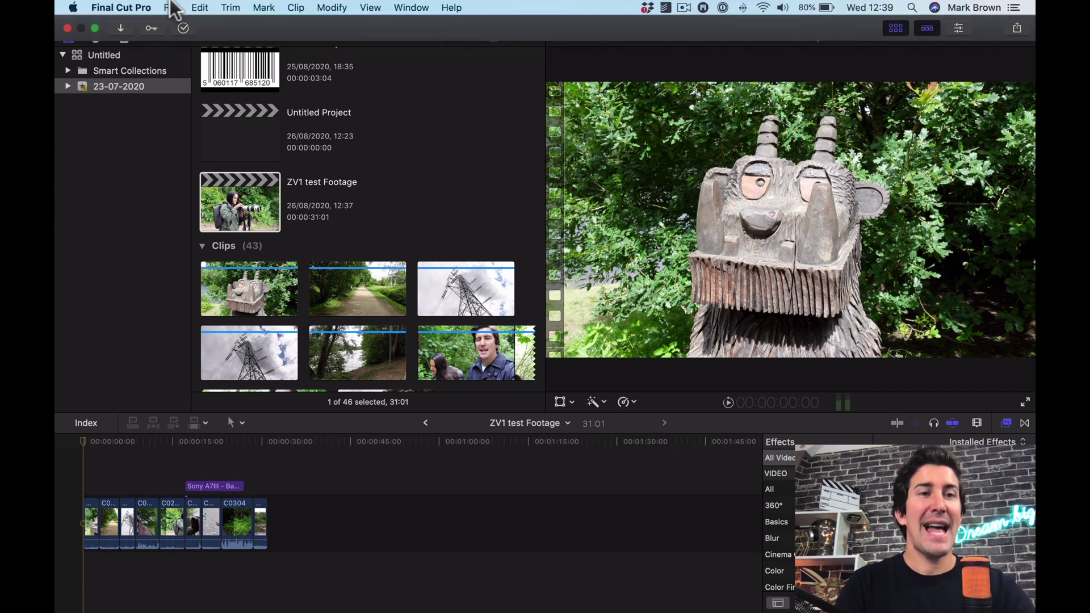
click(171, 8)
mouse_move(177, 26)
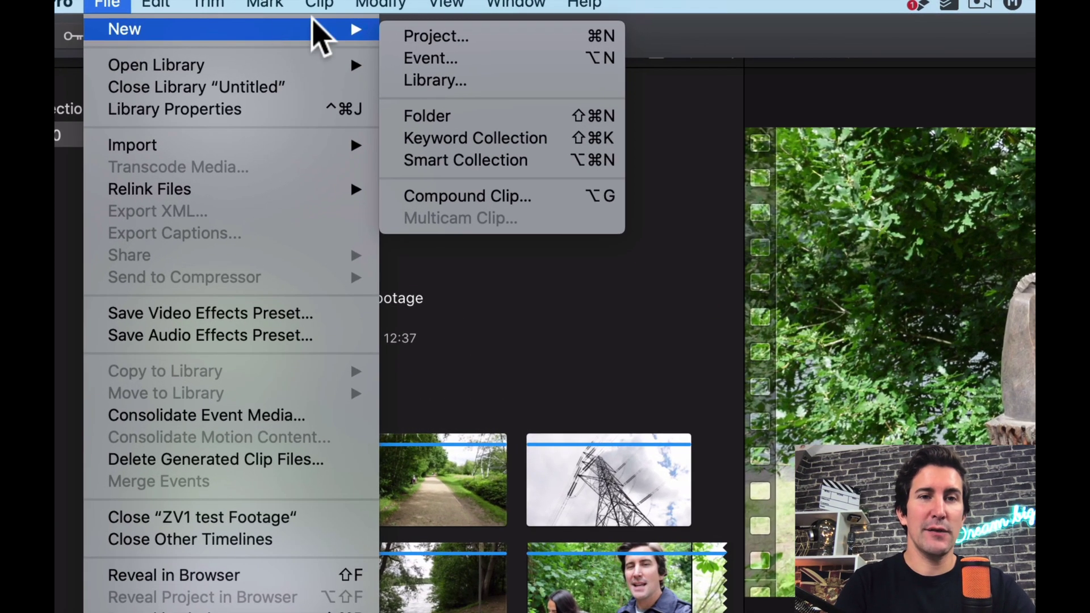
click(429, 37)
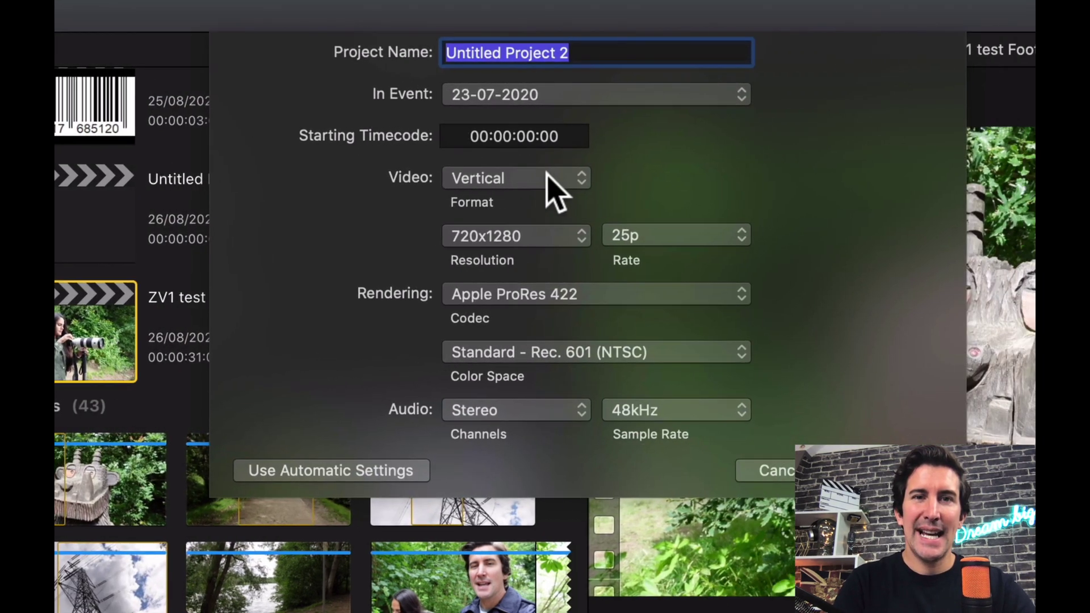
click(547, 177)
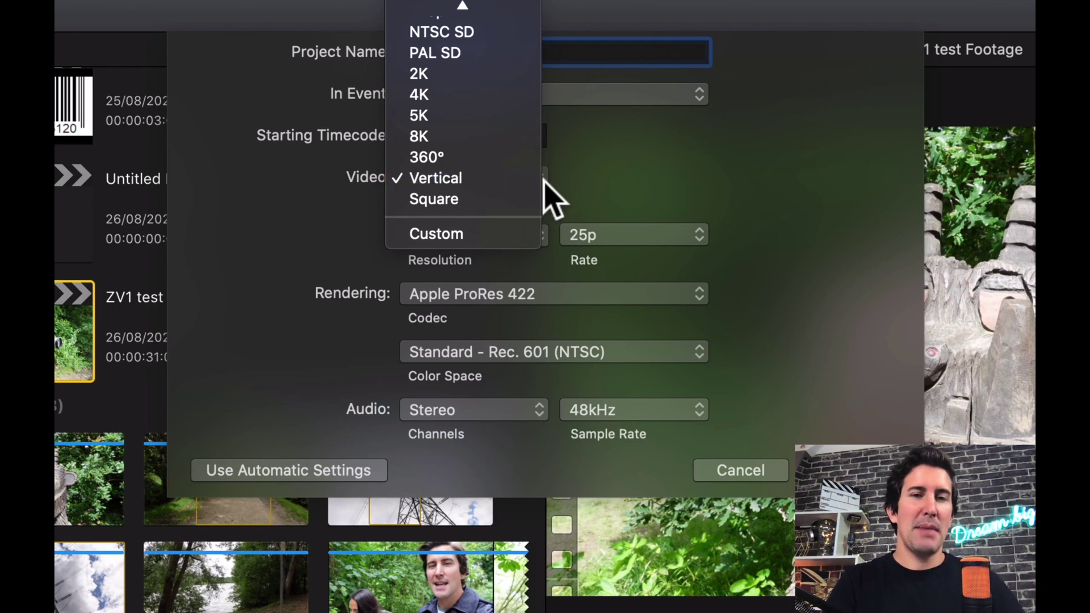
click(766, 474)
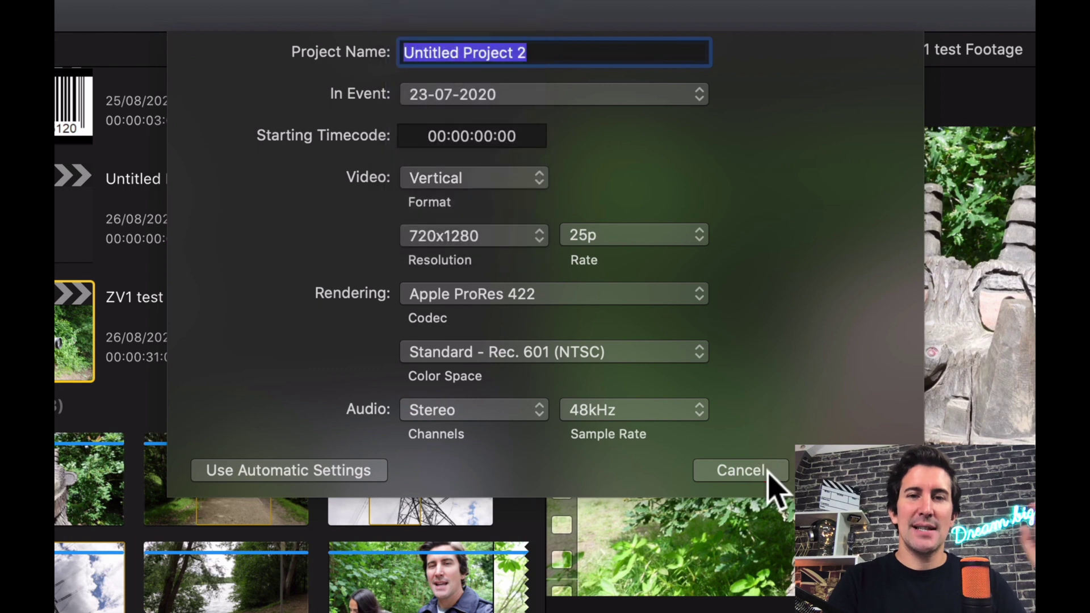
click(764, 474)
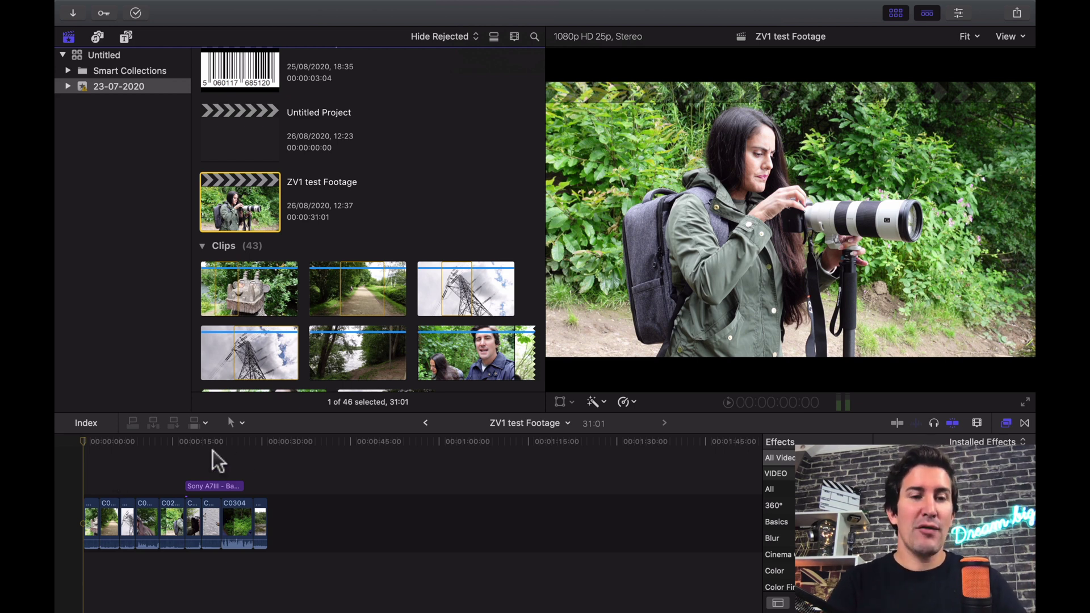
click(186, 441)
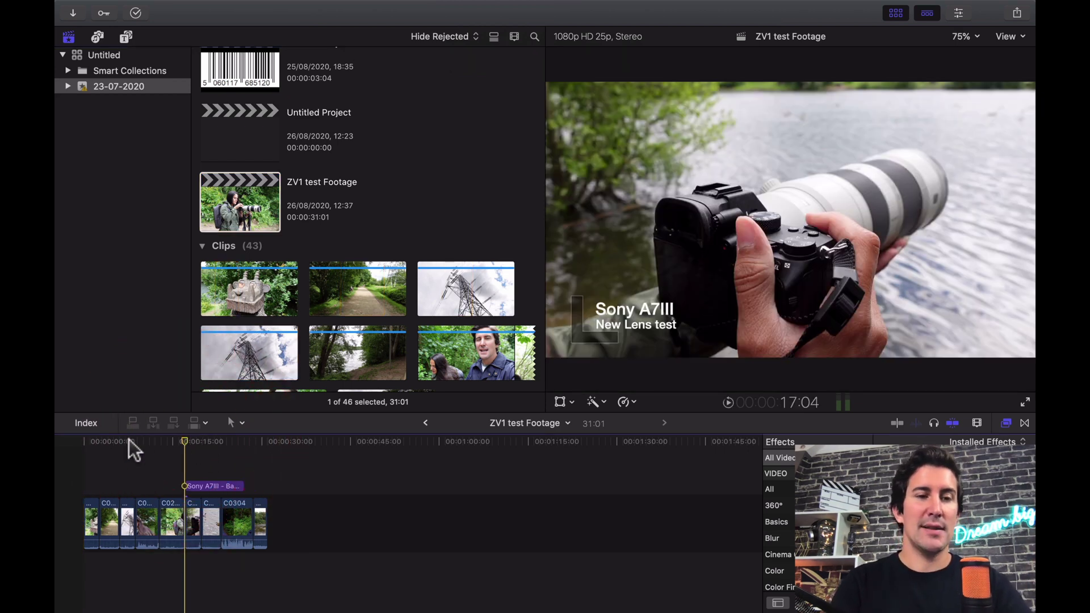
click(74, 447)
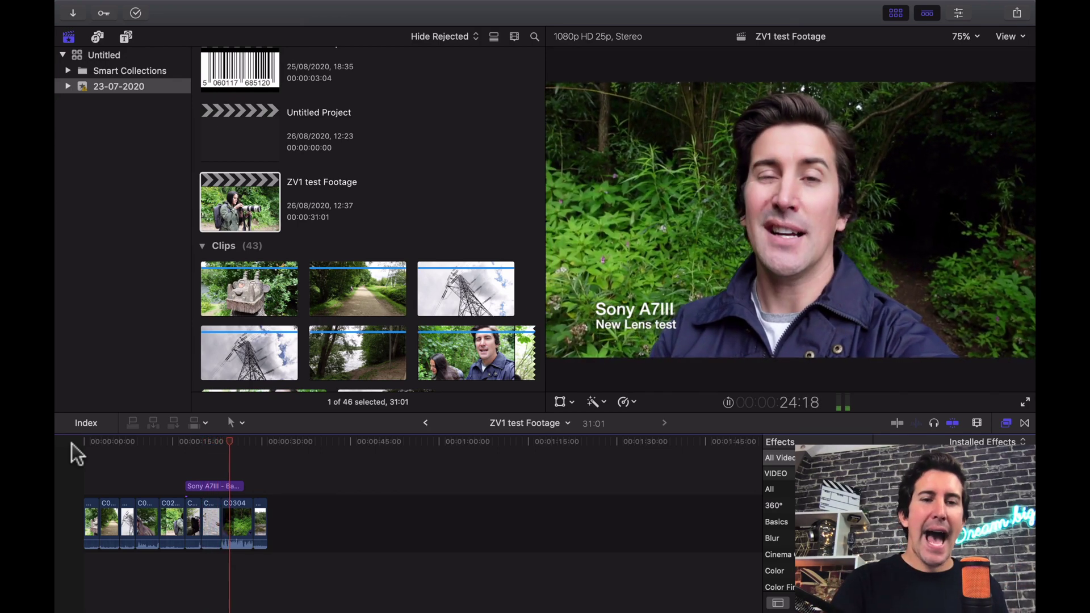
key(space)
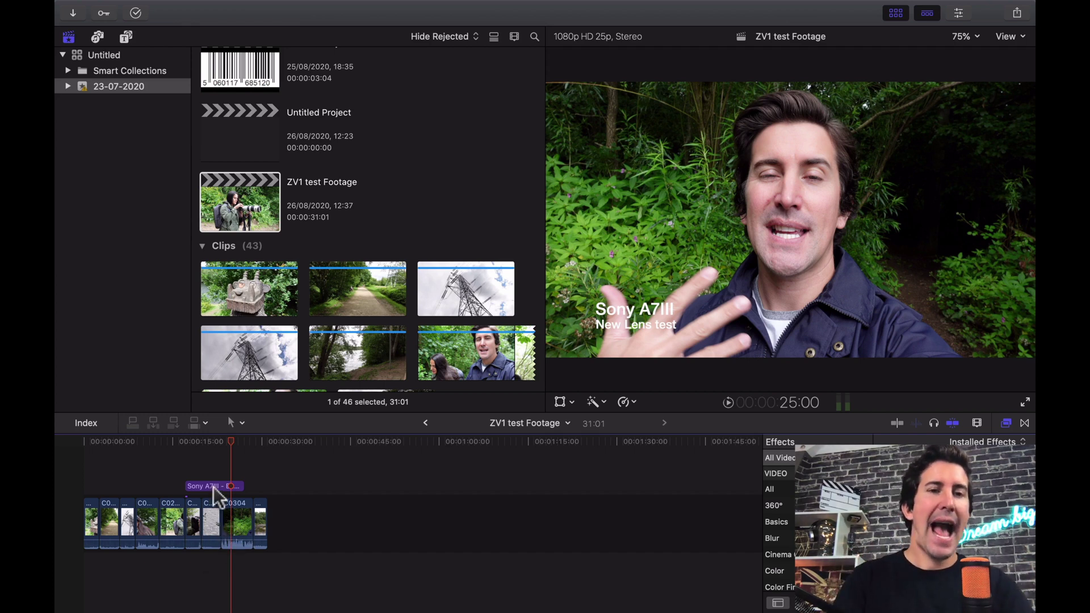
Duplicate the ZV1 test Footage project and name the copy 'ZV1 Vertical'.
click(247, 212)
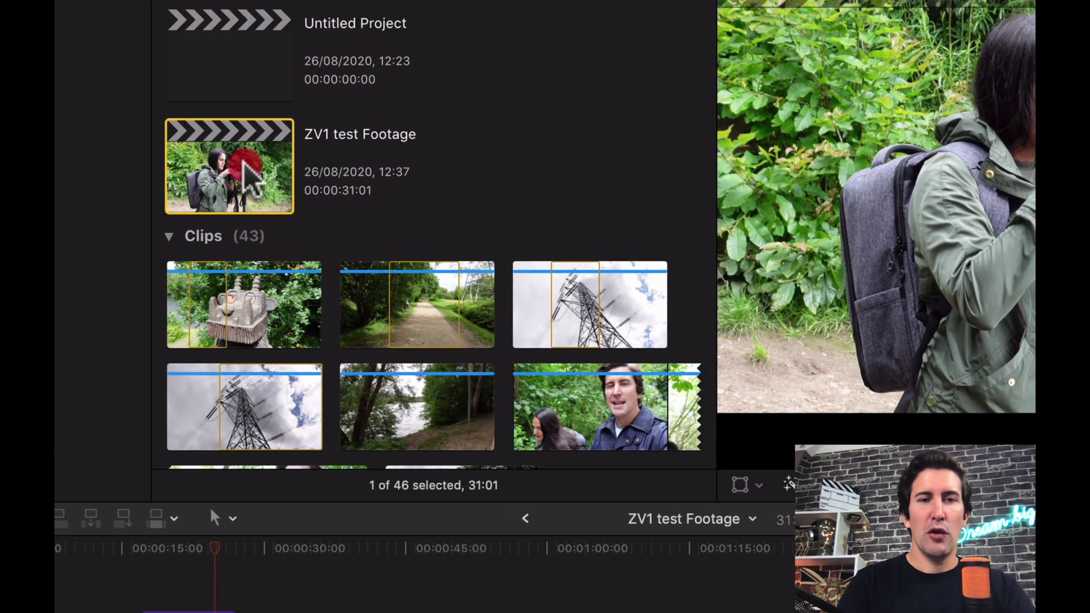
right_click(245, 164)
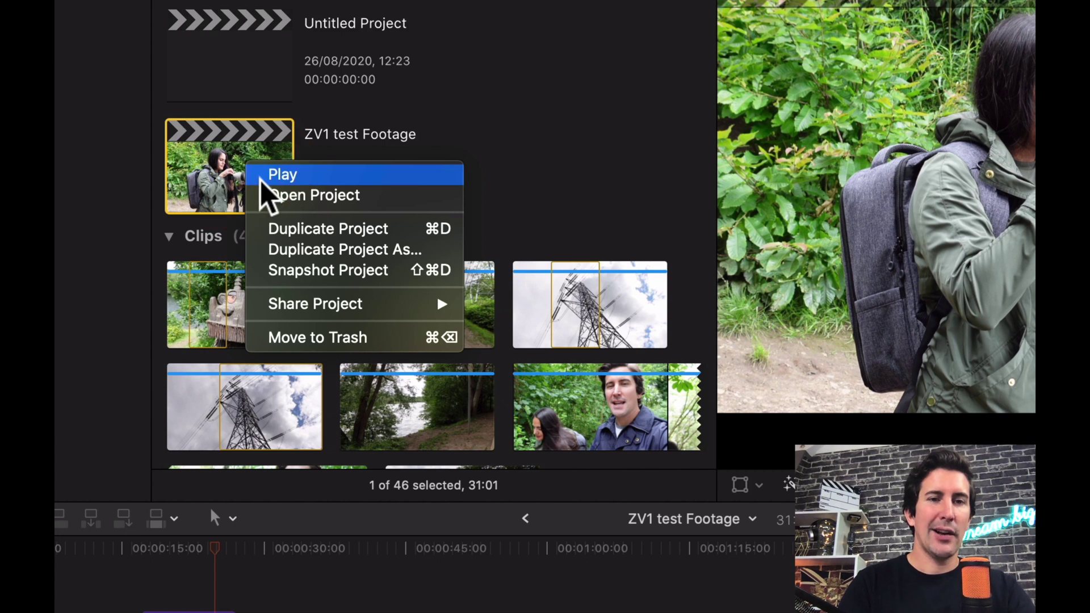
click(322, 250)
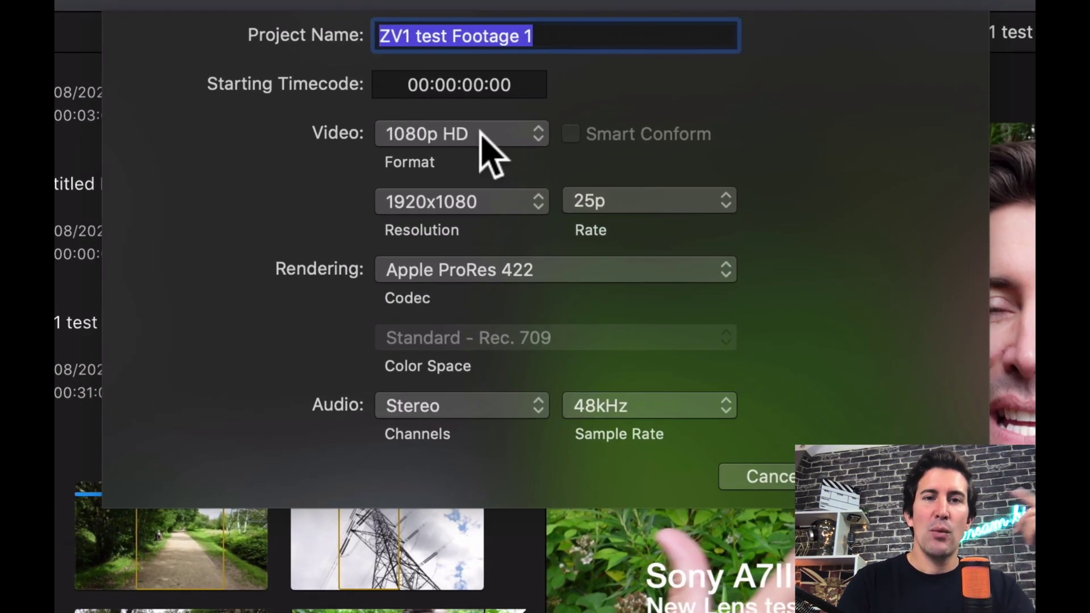
click(511, 40)
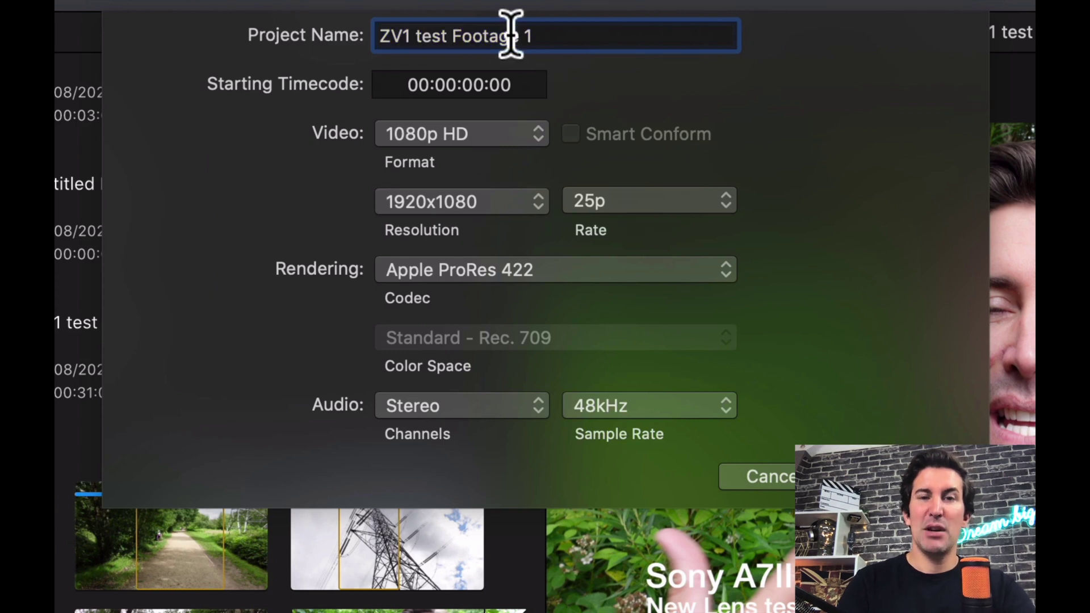
double_click(489, 34)
key(BackSpace)
key(BackSpace)
key(BackSpace)
key(BackSpace)
key(BackSpace)
key(BackSpace)
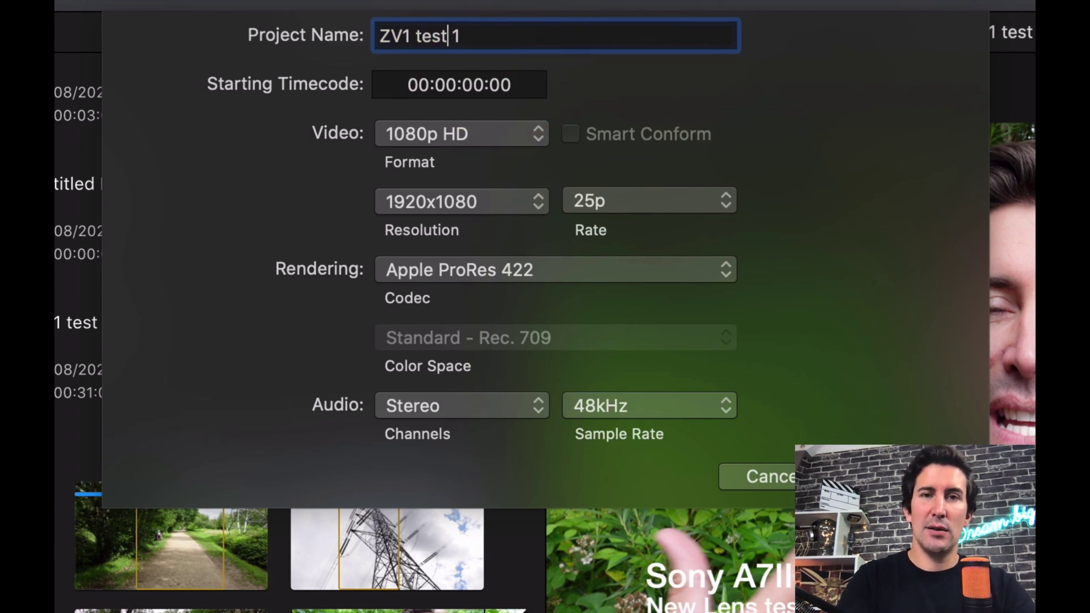
text(Ver)
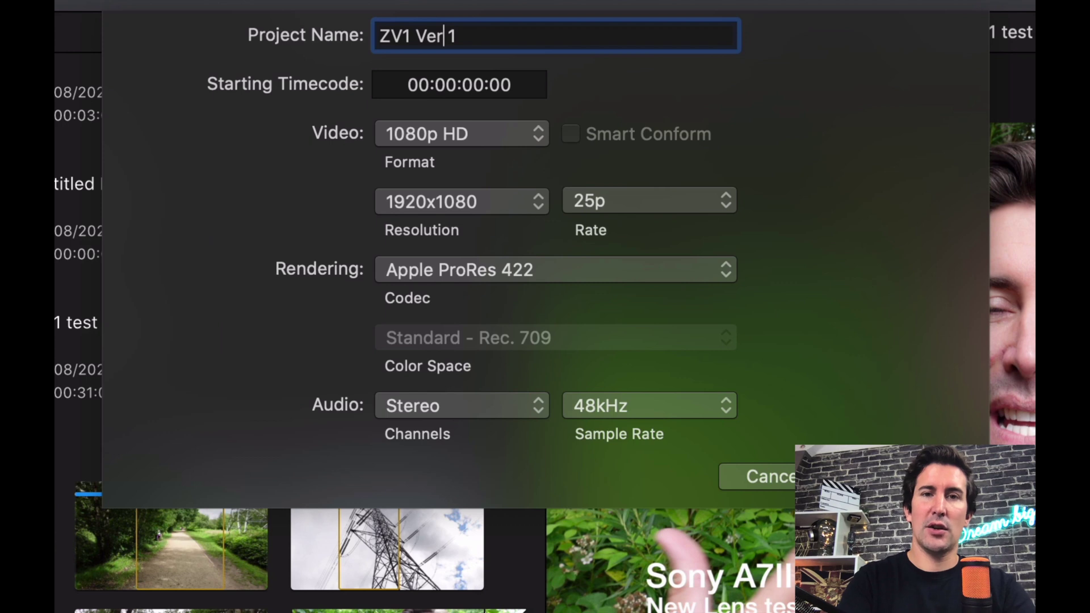
text(tr)
key(BackSpace)
key(BackSpace)
text(rtical)
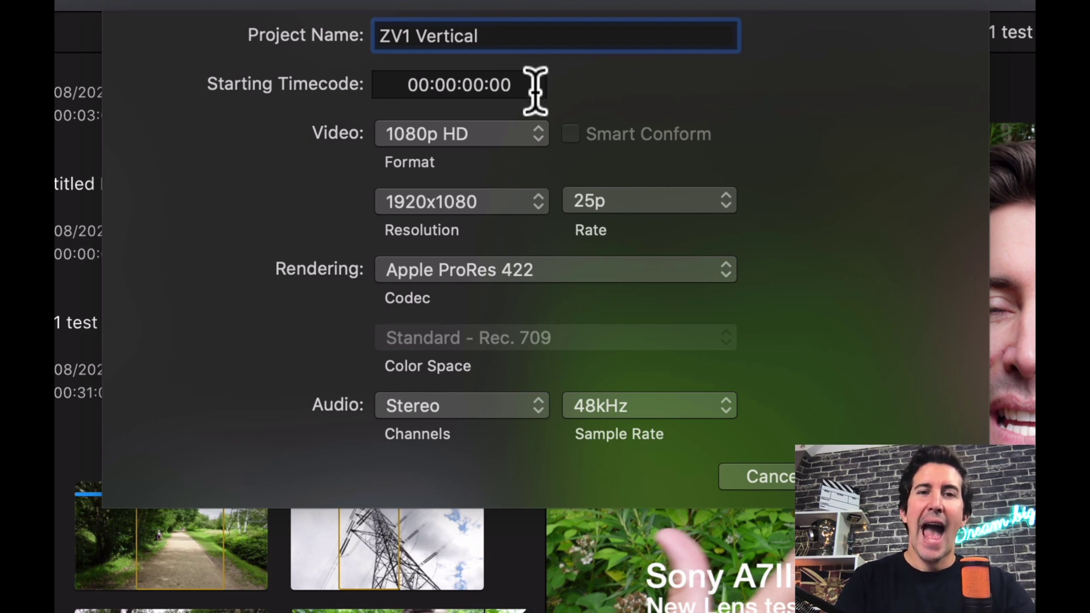
Set the copy's video format to Vertical 720x1280 with Smart Conform turned on.
click(495, 135)
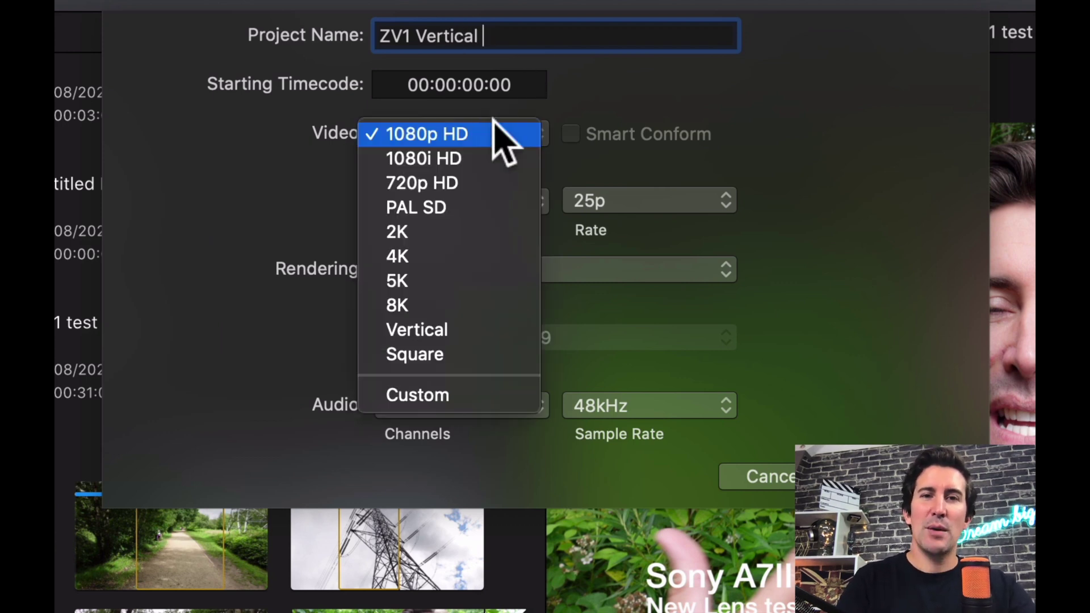
click(442, 332)
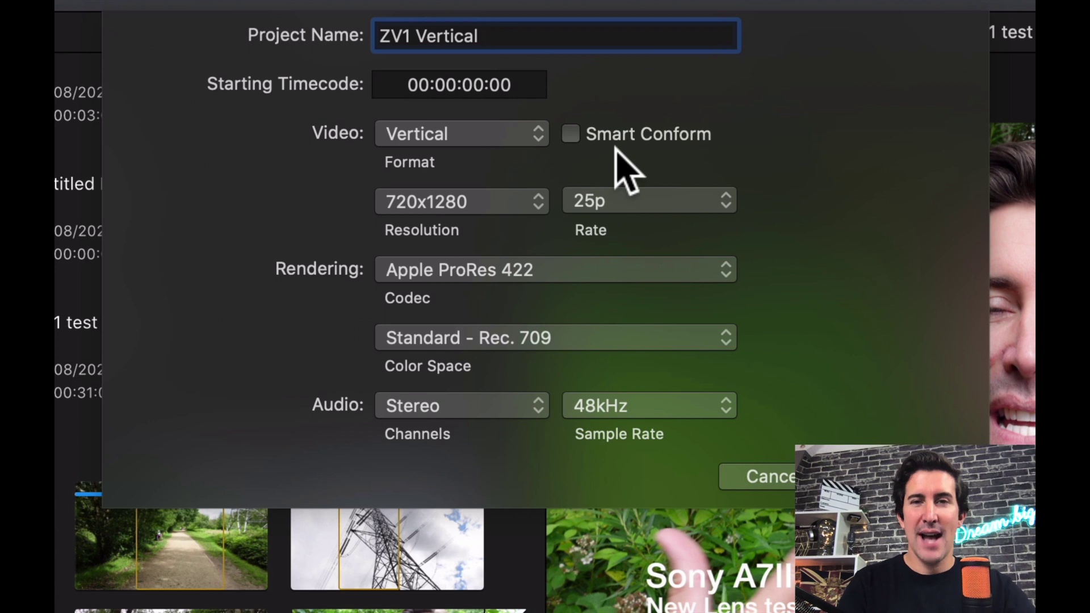
click(571, 135)
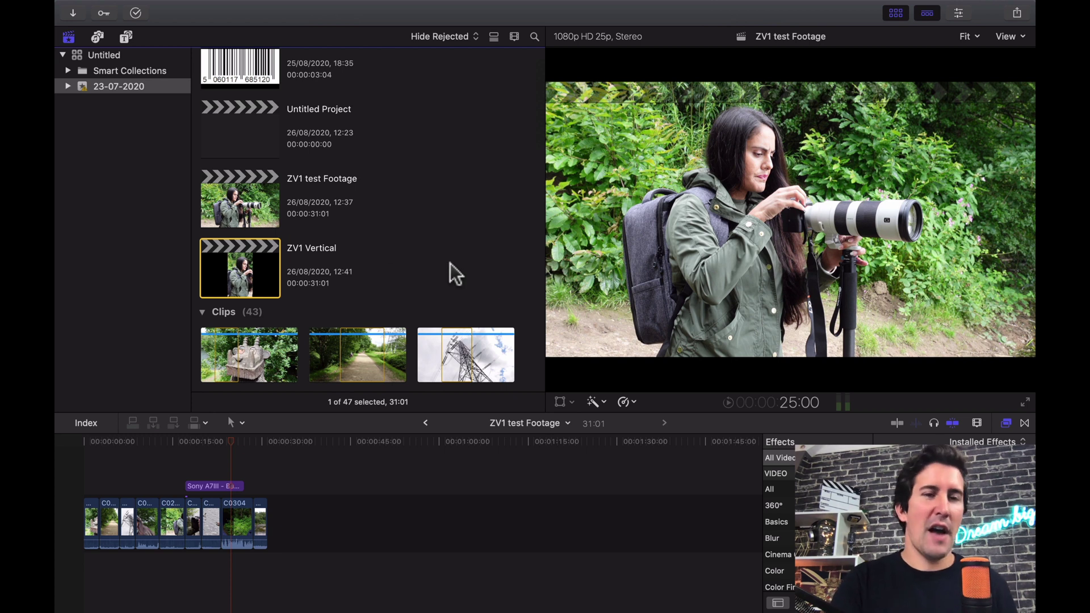
Open ZV1 Vertical, return to the start, and play through to the camera-in-hand clip.
double_click(245, 277)
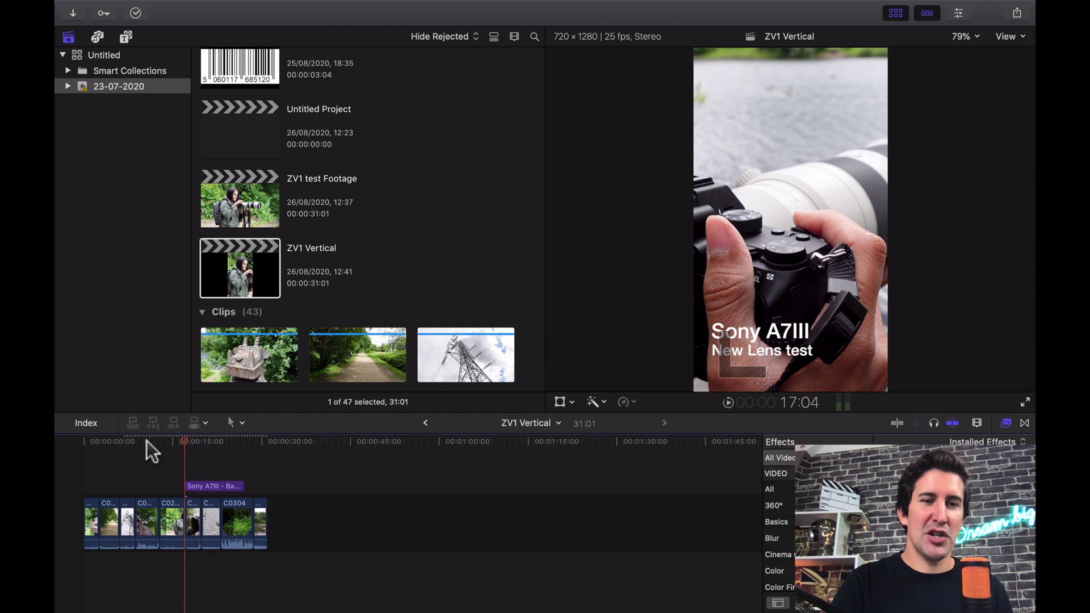
drag(147, 440, 70, 437)
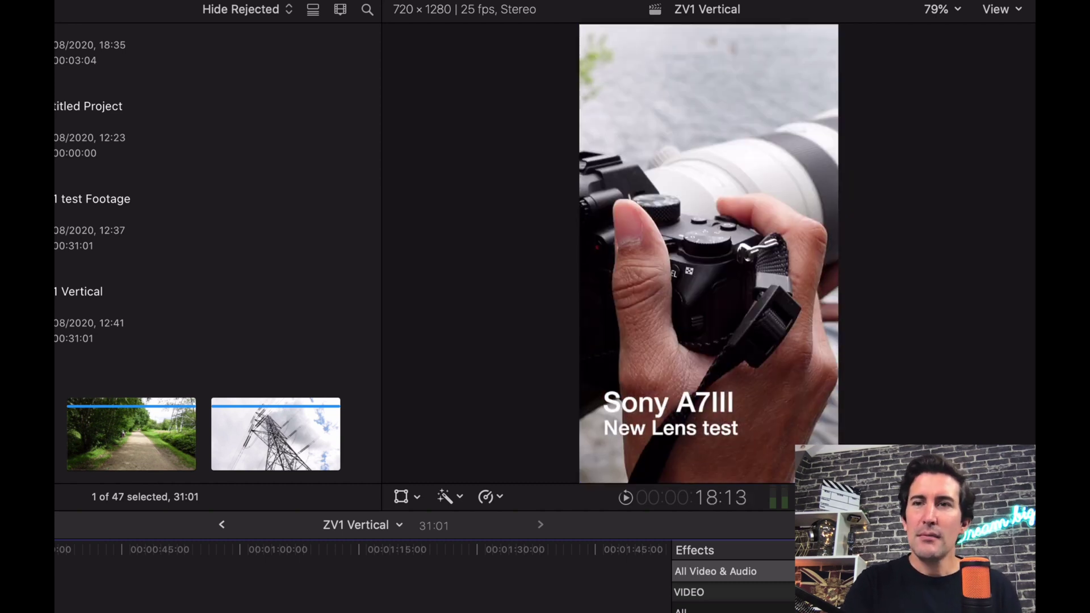
key(j)
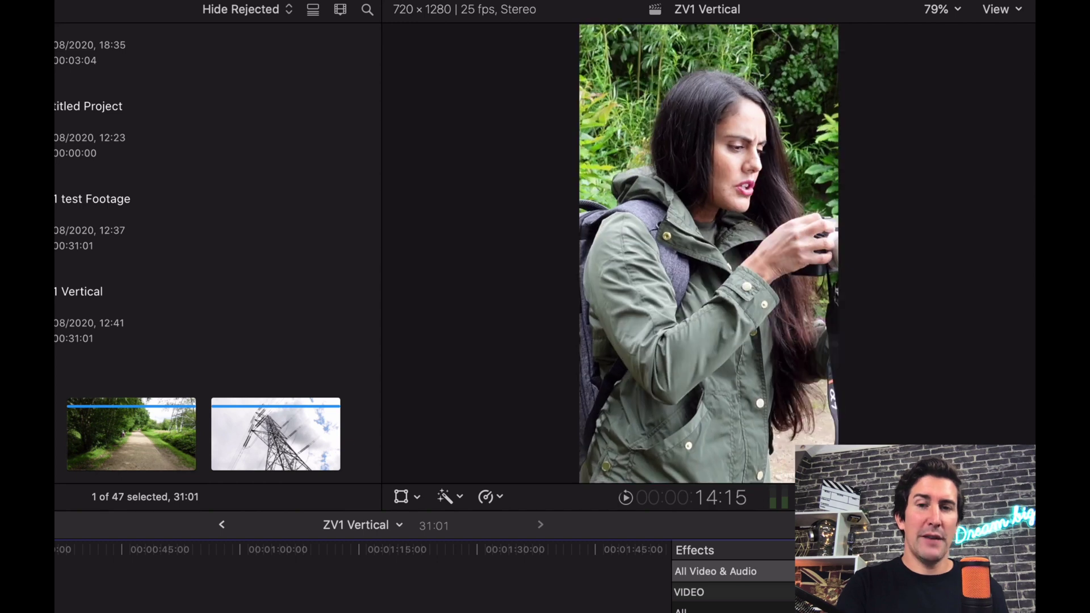
key(Down)
key(Down)
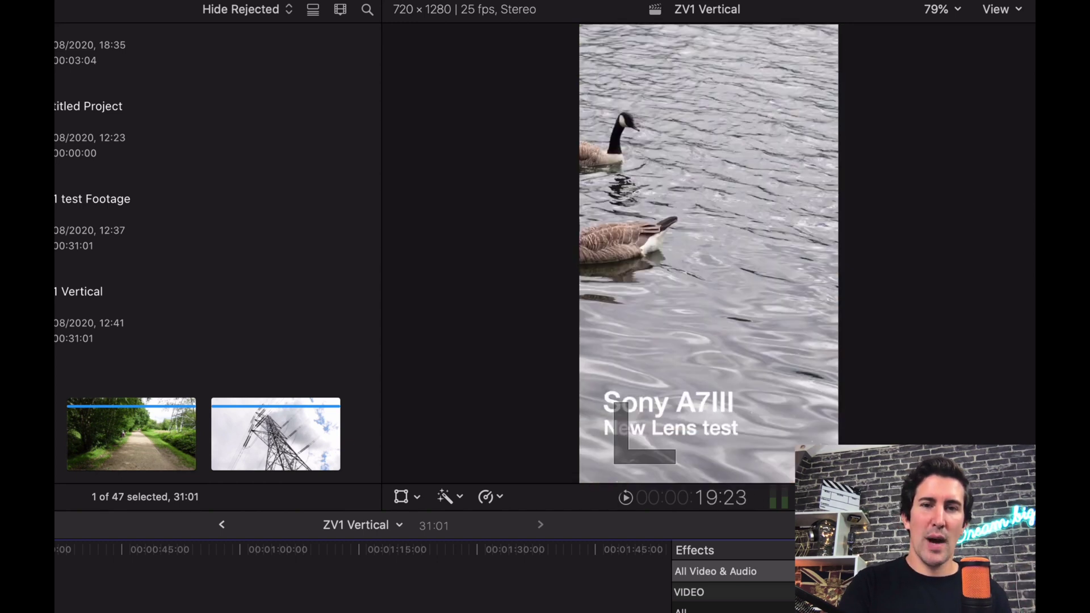
key(Up)
key(l)
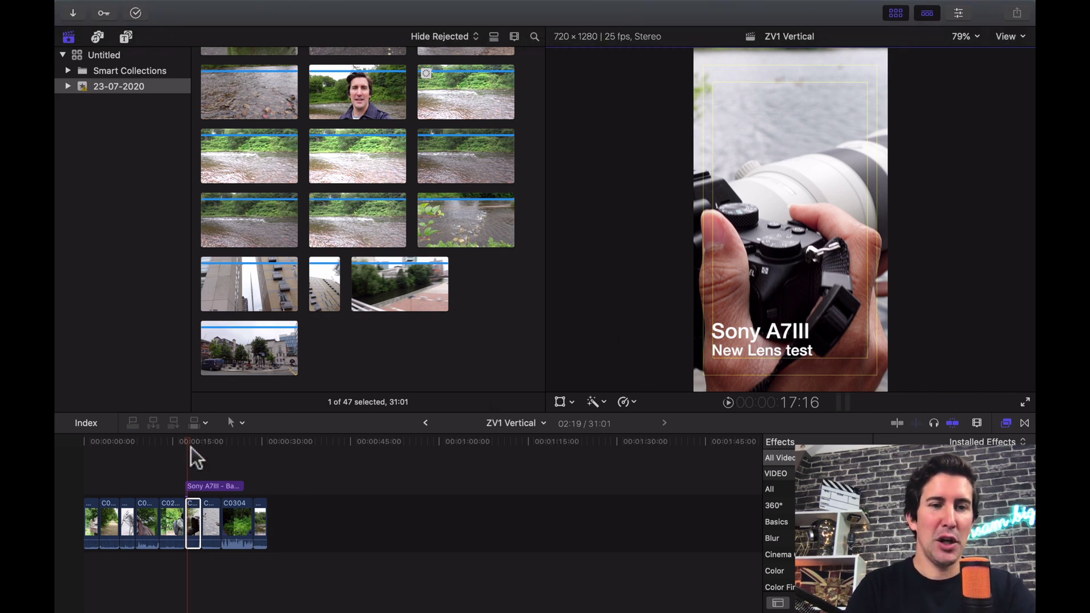
Shift the camera-in-hand clip right to about X 61 px, Y 10 px, then play it back.
drag(188, 442, 193, 443)
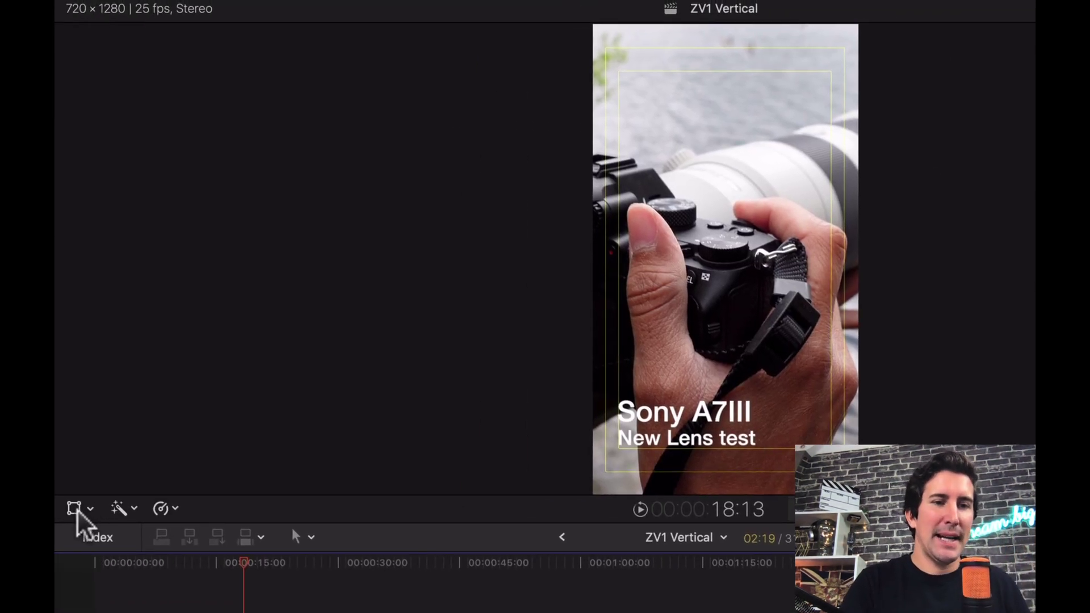
click(74, 509)
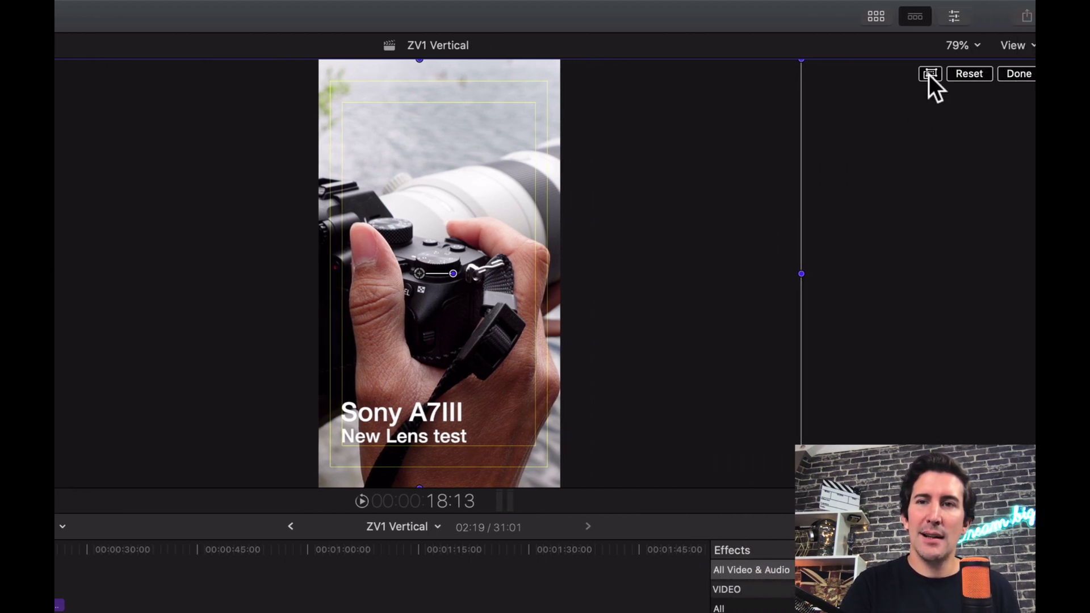
click(929, 74)
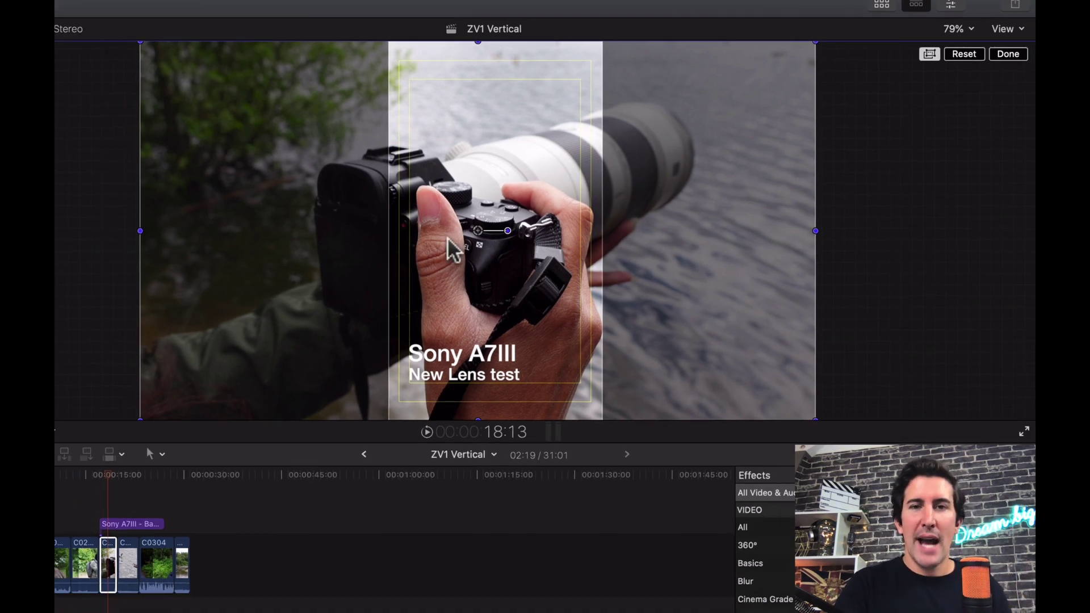
drag(485, 201, 538, 200)
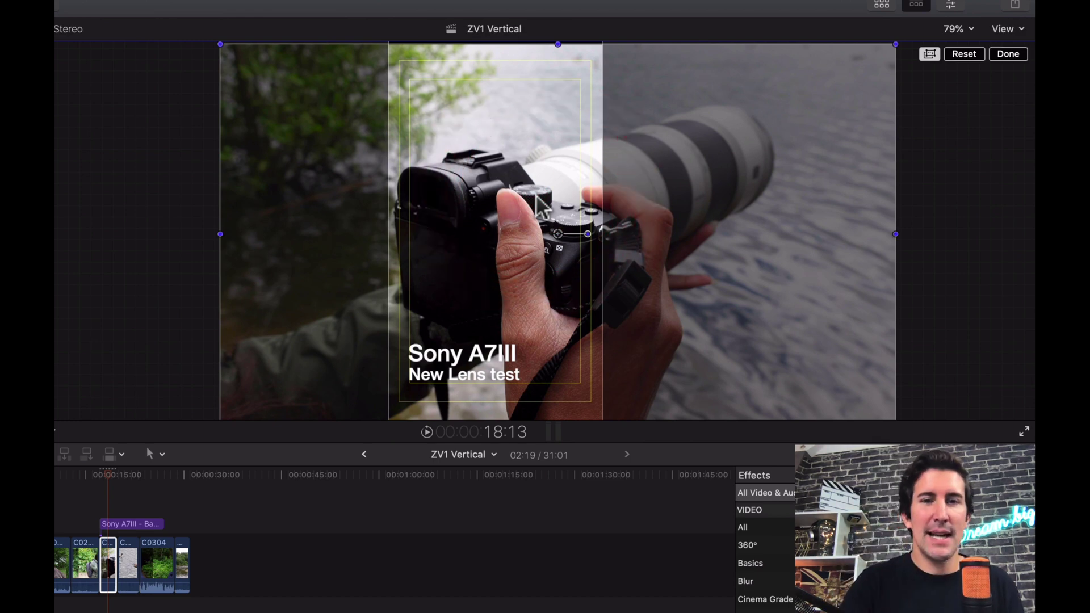
click(1004, 55)
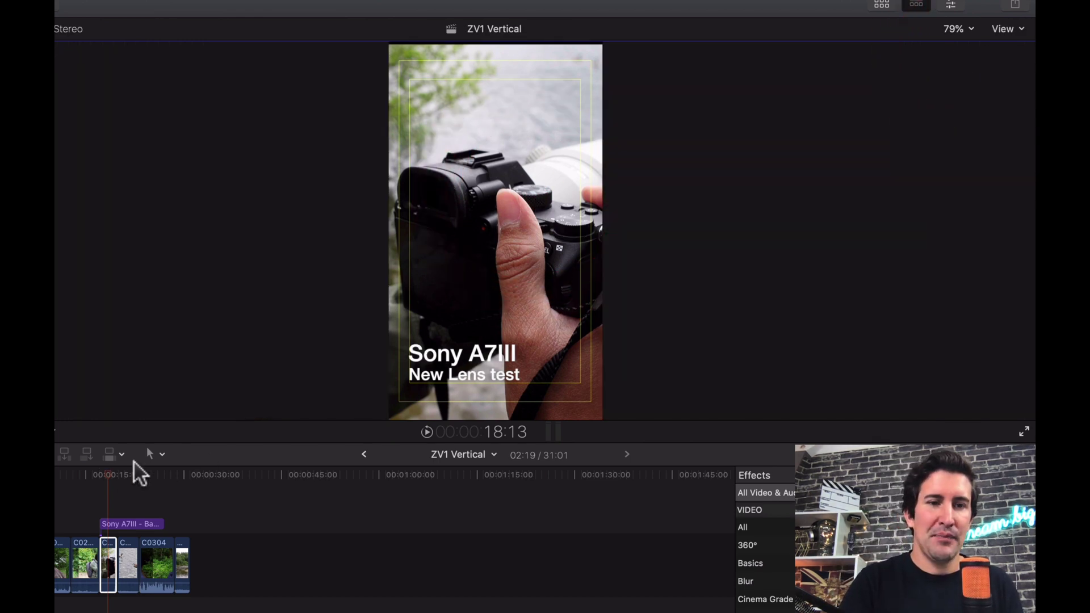
click(90, 473)
key(space)
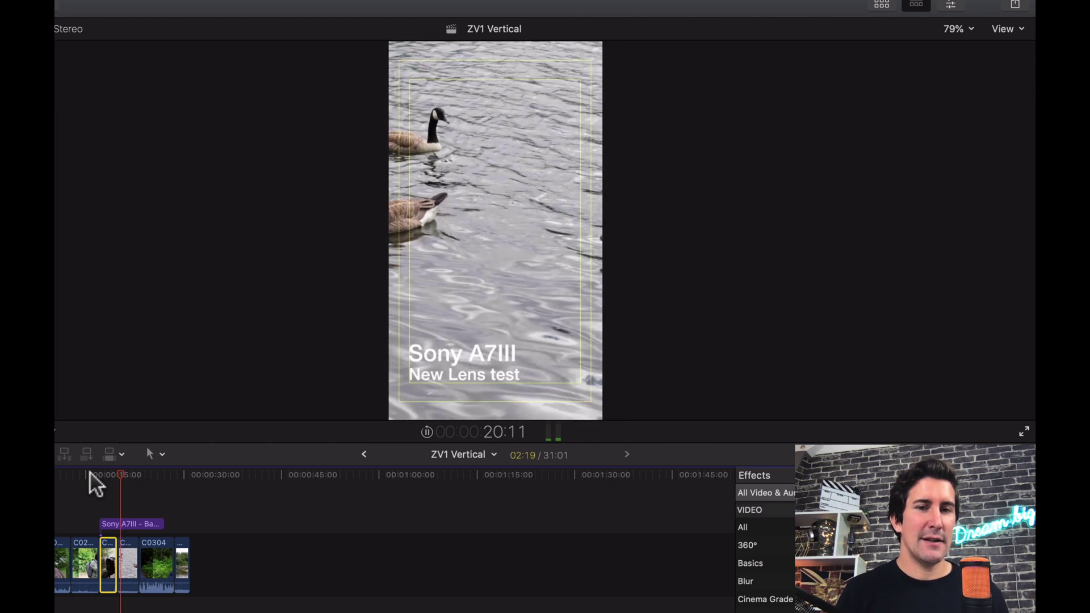
Zoom the timeline out and play from early in C0313 through the cut into C0323.
key(space)
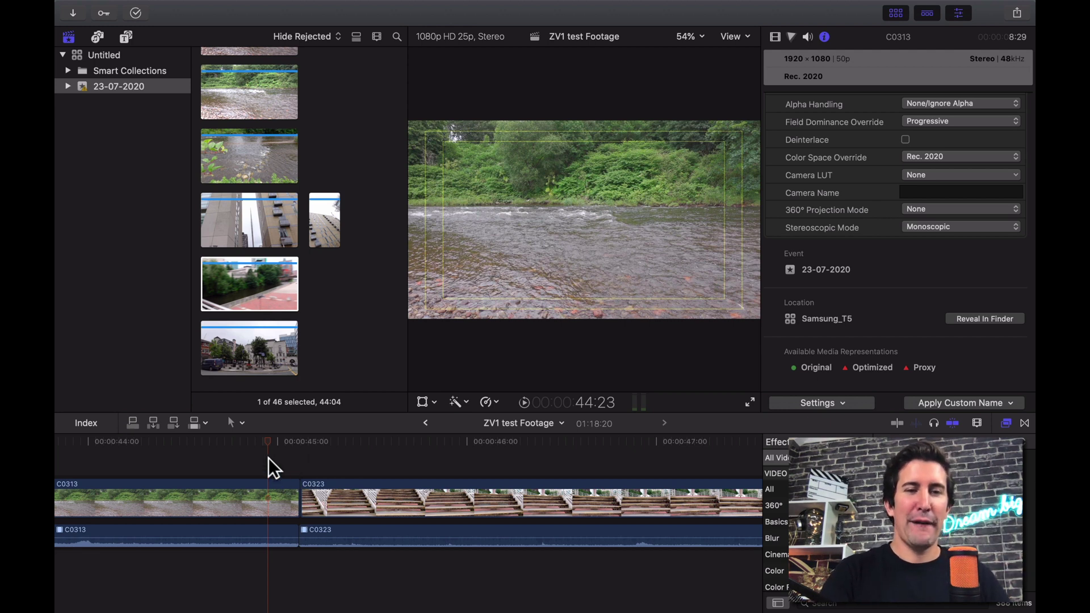
key(super+minus)
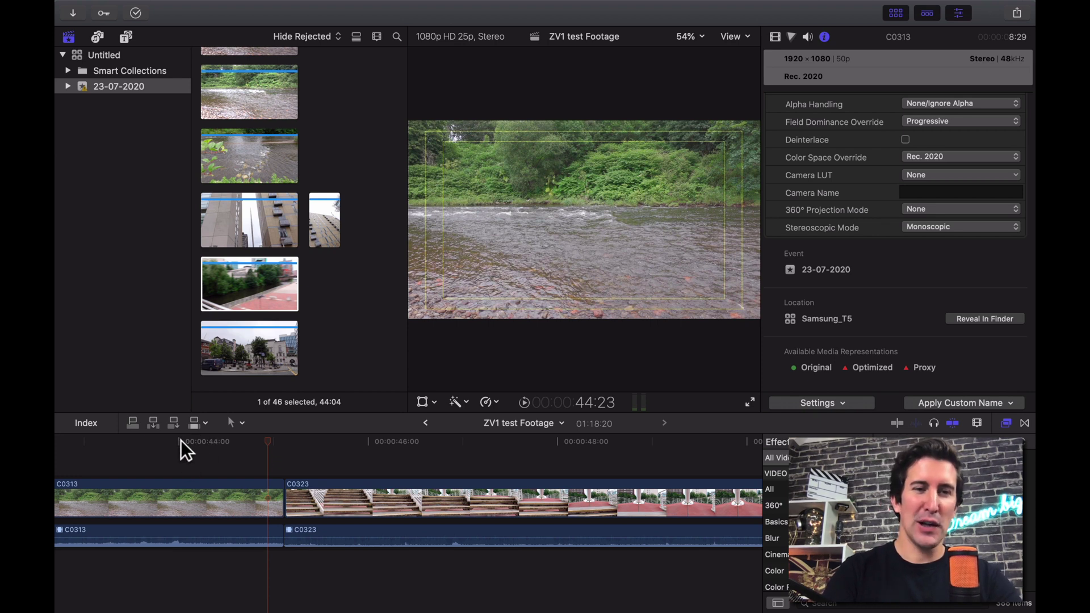
click(176, 441)
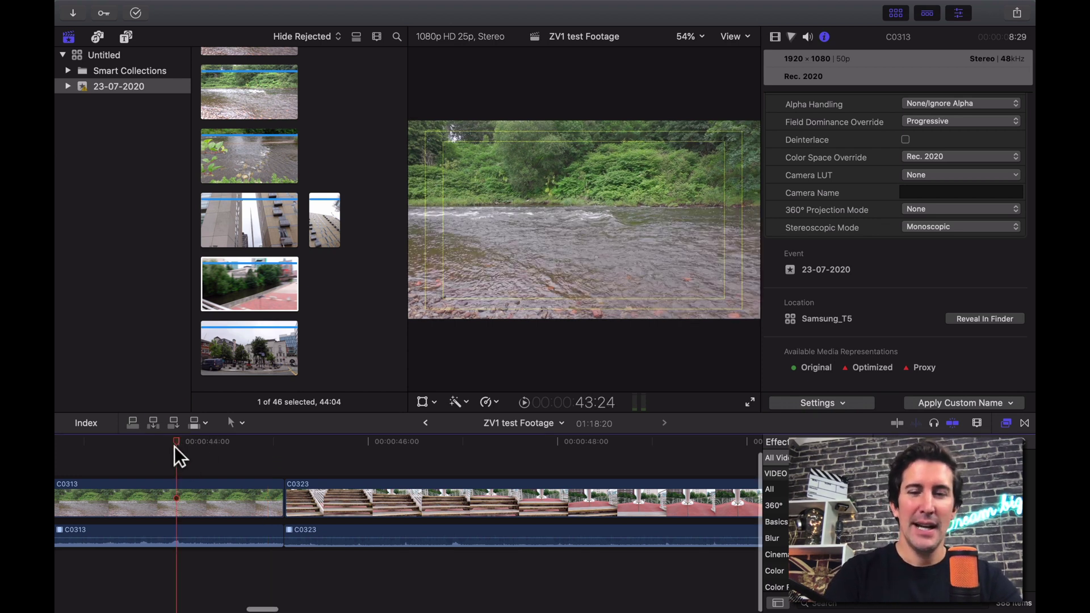
key(super+minus)
scroll(188, 454, left, 2)
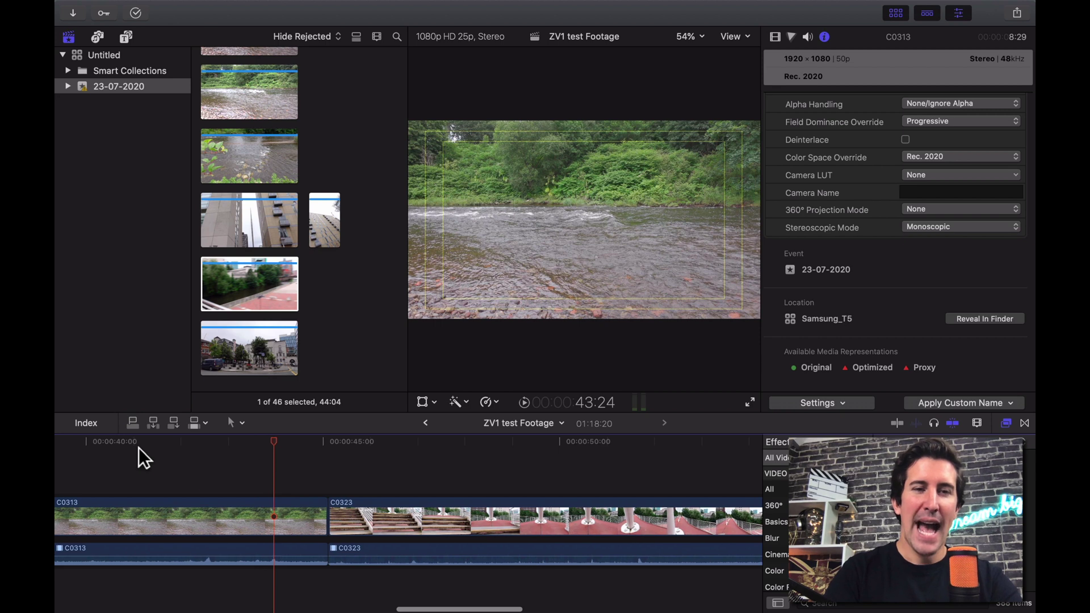
click(93, 437)
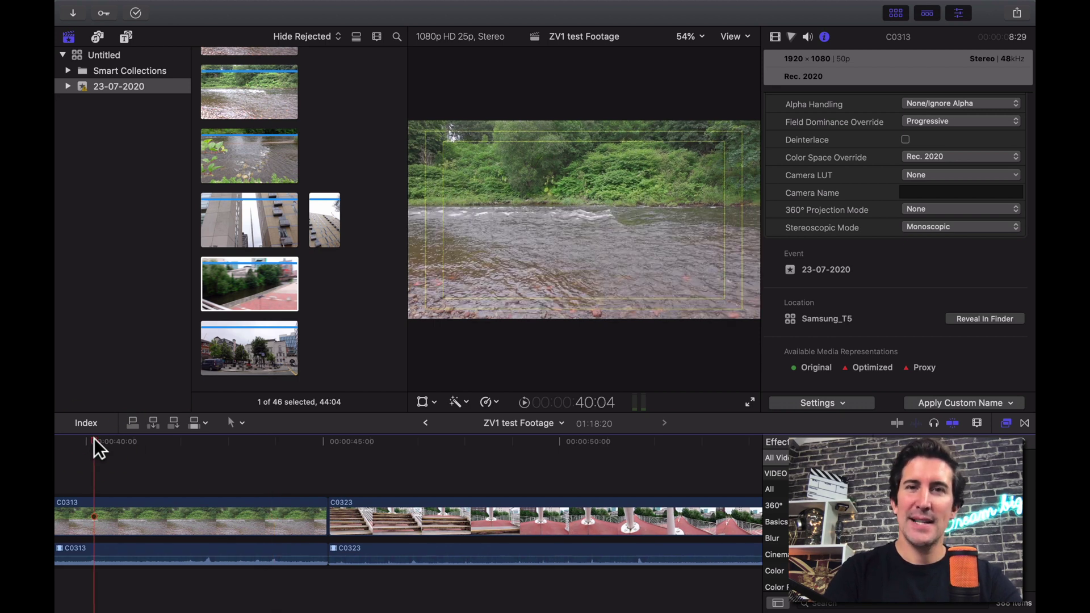
key(space)
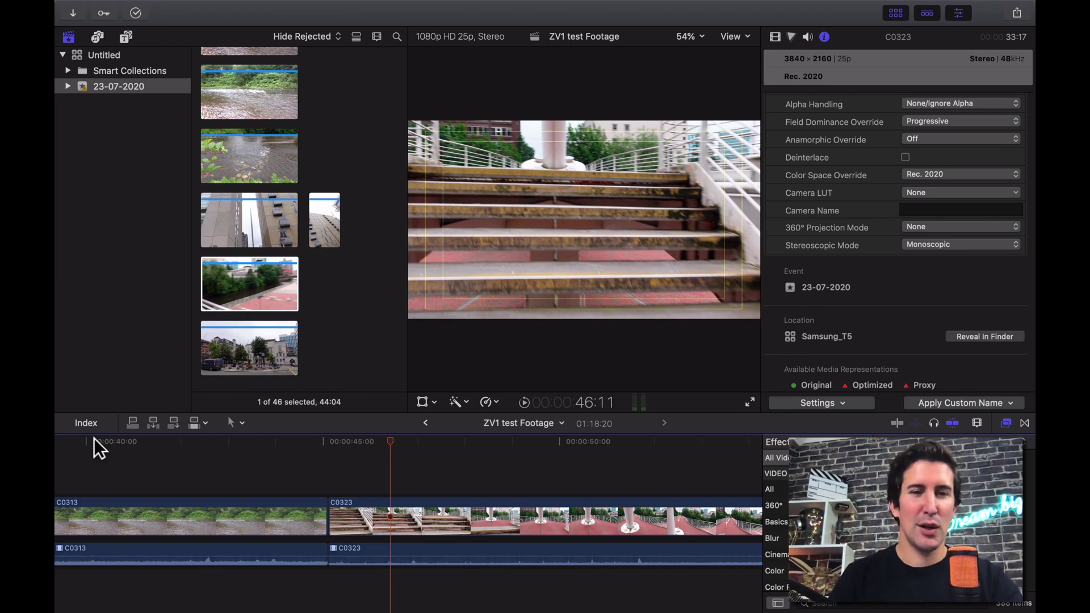
Select clips C0313 and C0323 and apply Modify > Adjust Audio Fades > Crossfade.
click(352, 471)
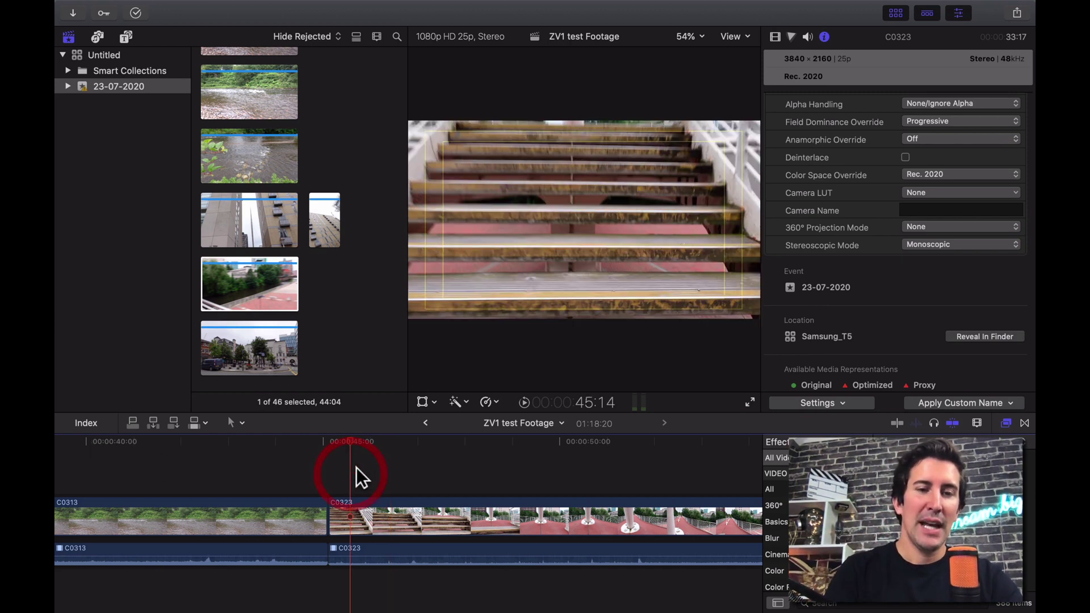
drag(362, 471, 288, 566)
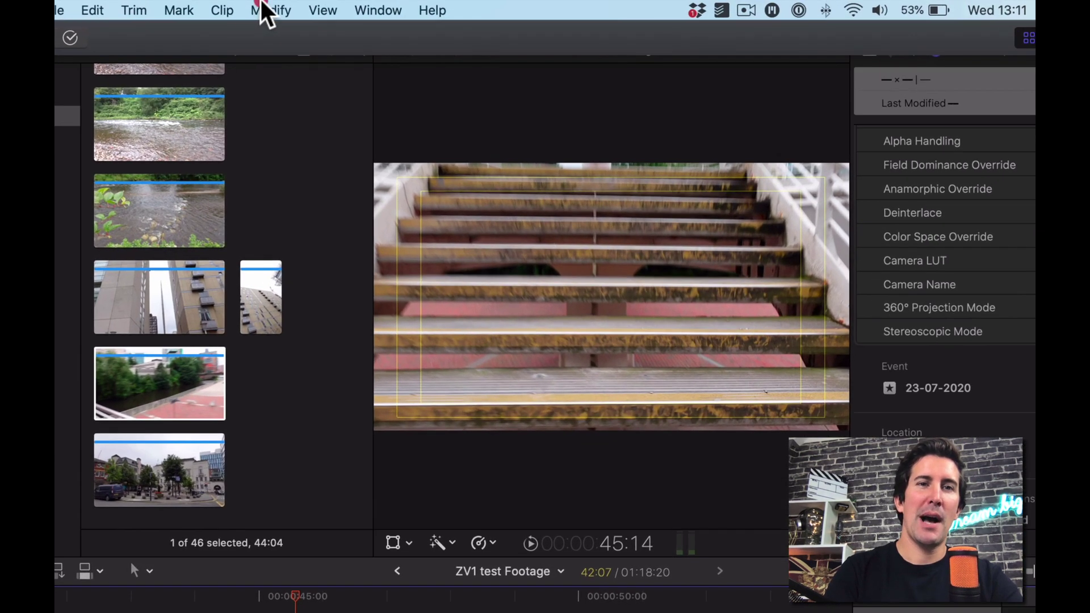
click(295, 8)
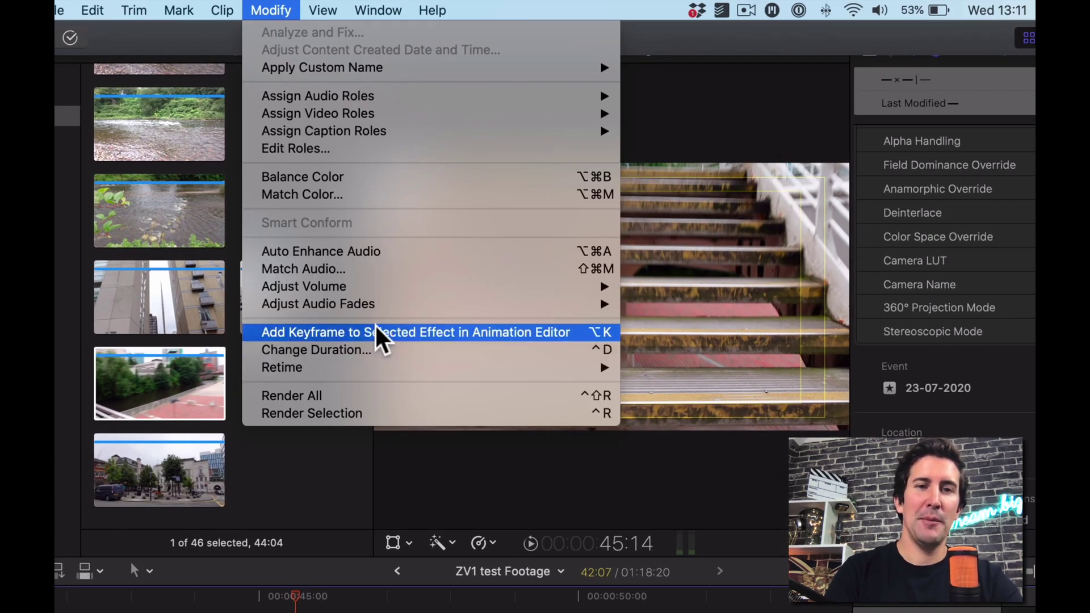
mouse_move(394, 306)
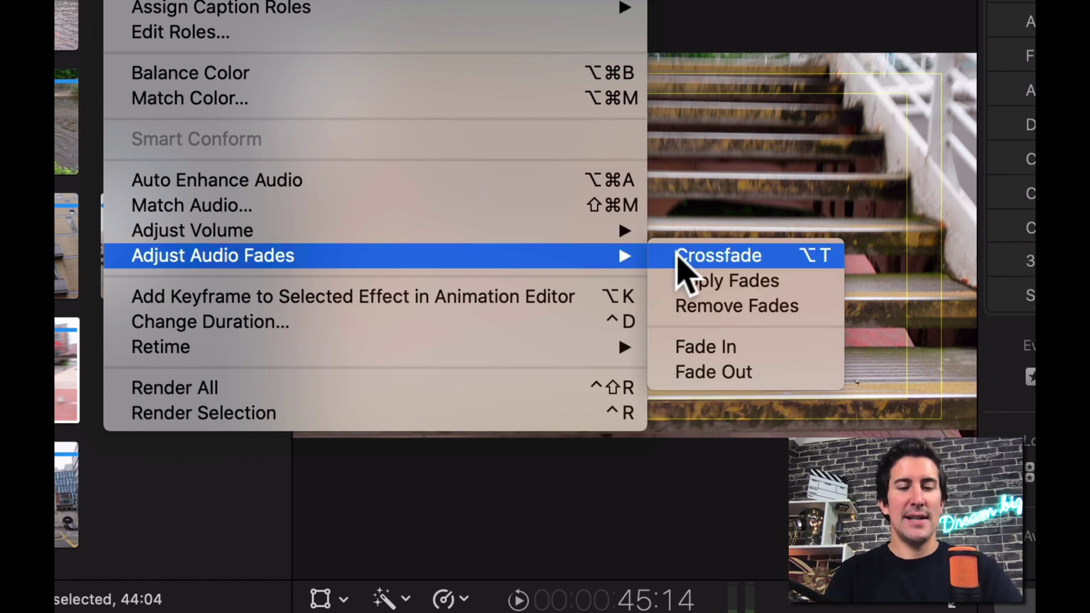
click(678, 259)
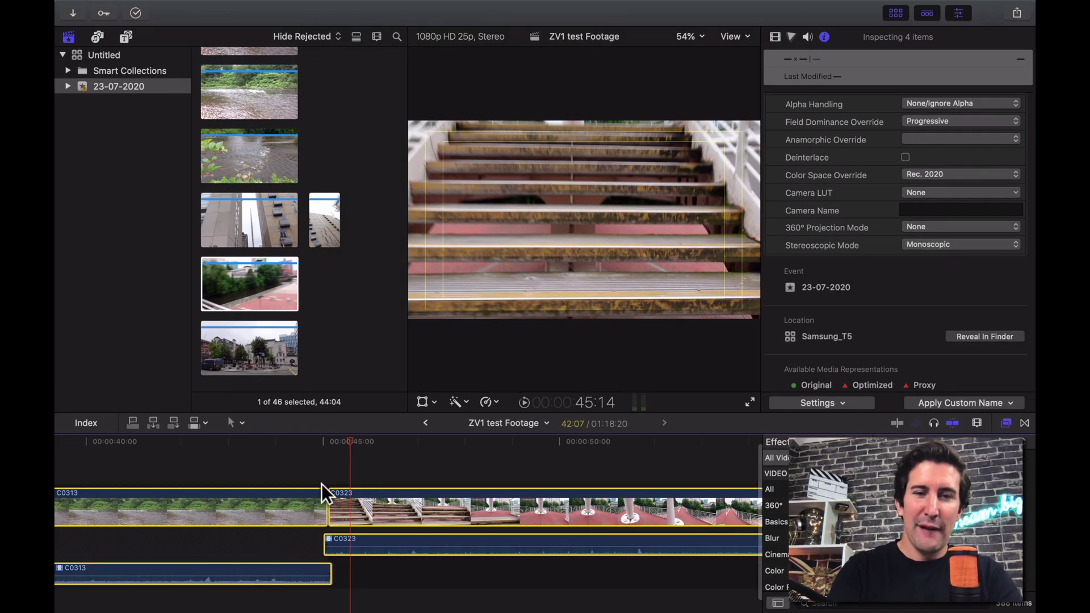
key(super+equal)
key(super+equal)
key(super+equal)
scroll(179, 528, left, 10)
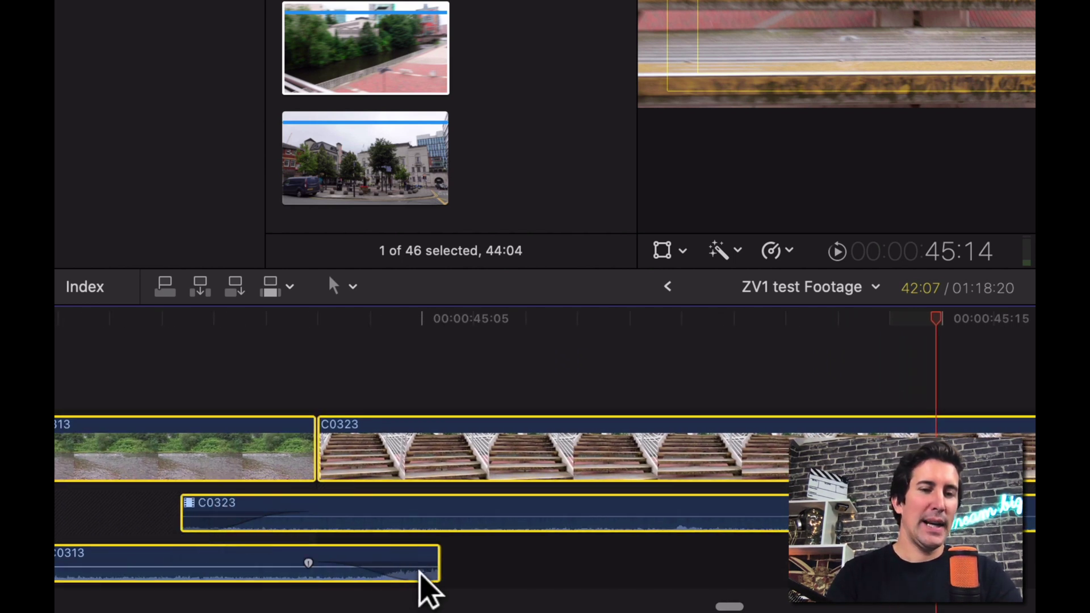
scroll(413, 499, left, 5)
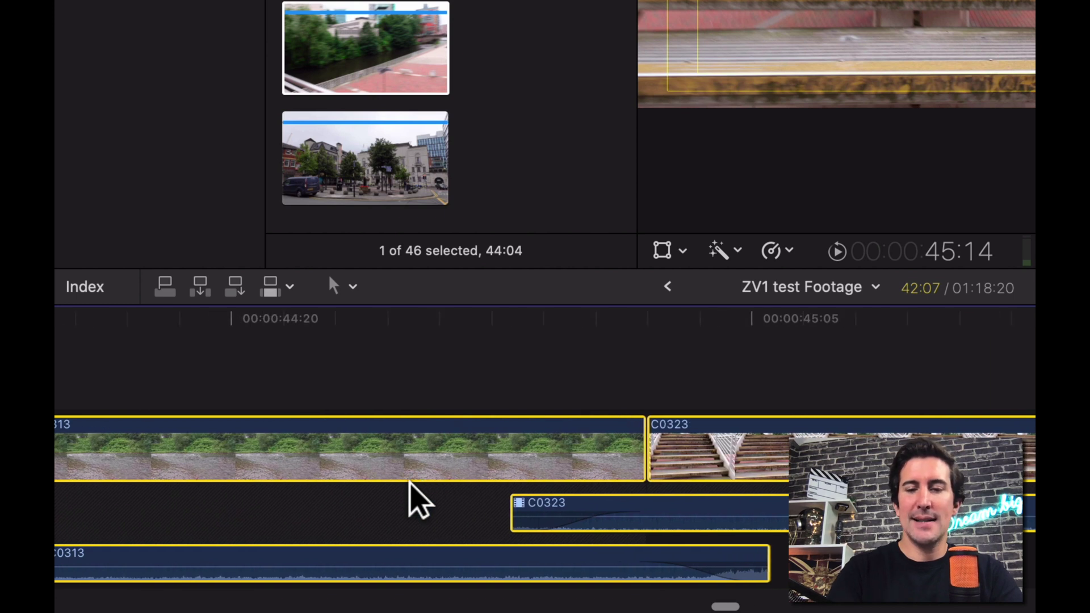
key(super+minus)
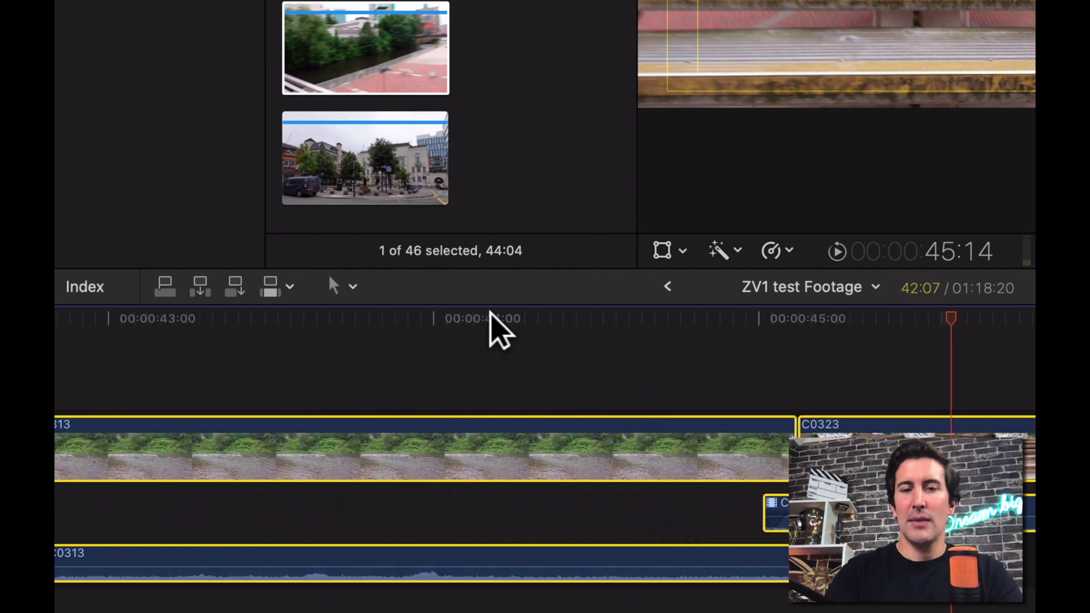
click(489, 313)
key(space)
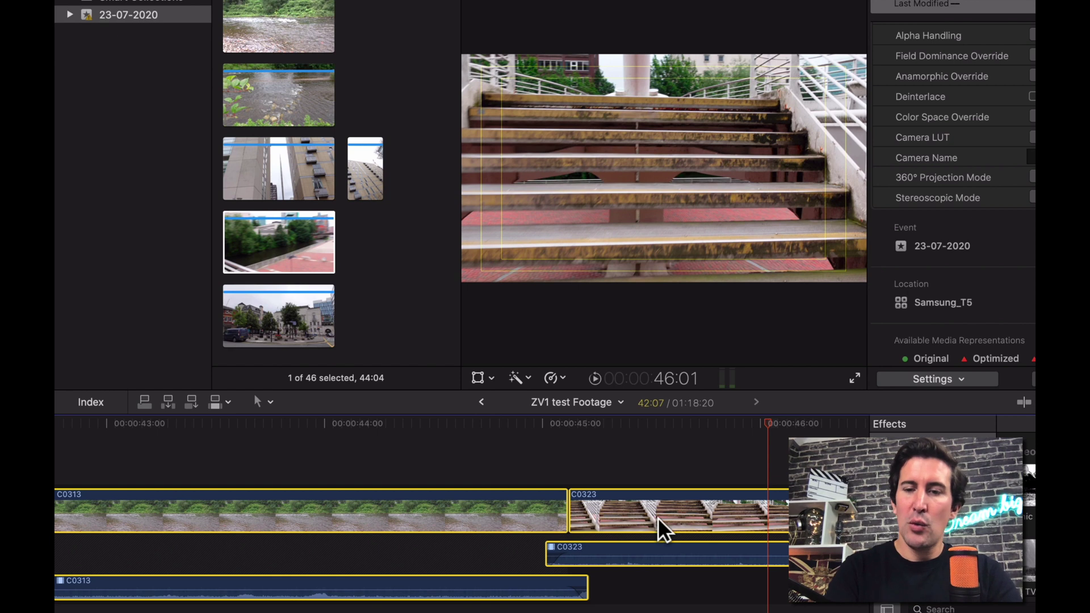
key(super+equal)
Extend C0313's audio about 4.6 seconds under C0323 and lower its level to about -7 dB.
scroll(453, 564, left, 5)
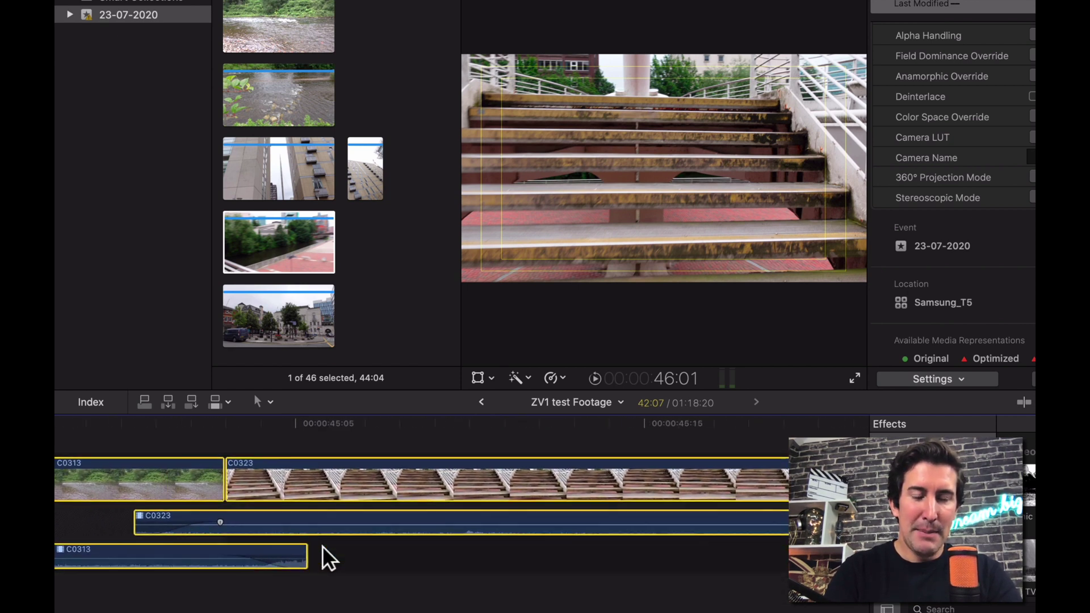
scroll(329, 559, left, 3)
drag(363, 554, 552, 560)
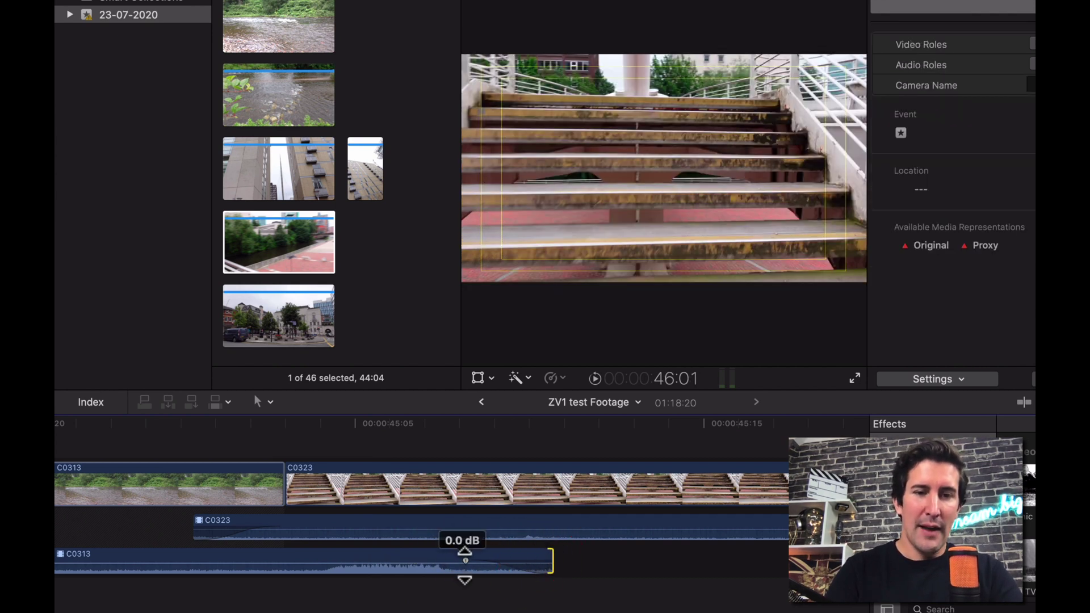
drag(465, 560, 213, 538)
scroll(254, 441, left, 4)
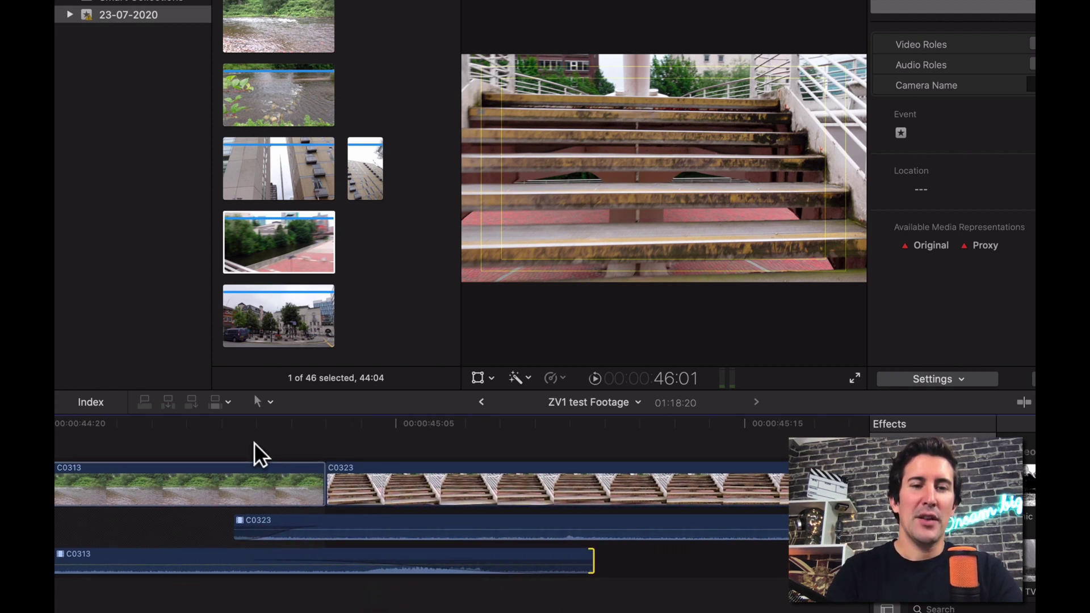
scroll(254, 442, left, 4)
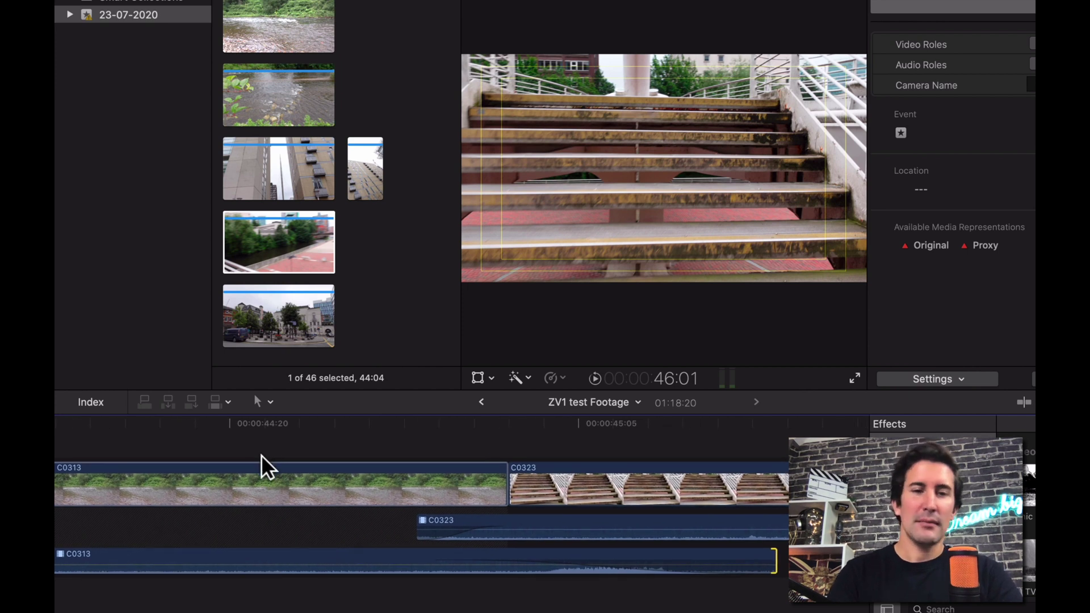
click(232, 417)
key(space)
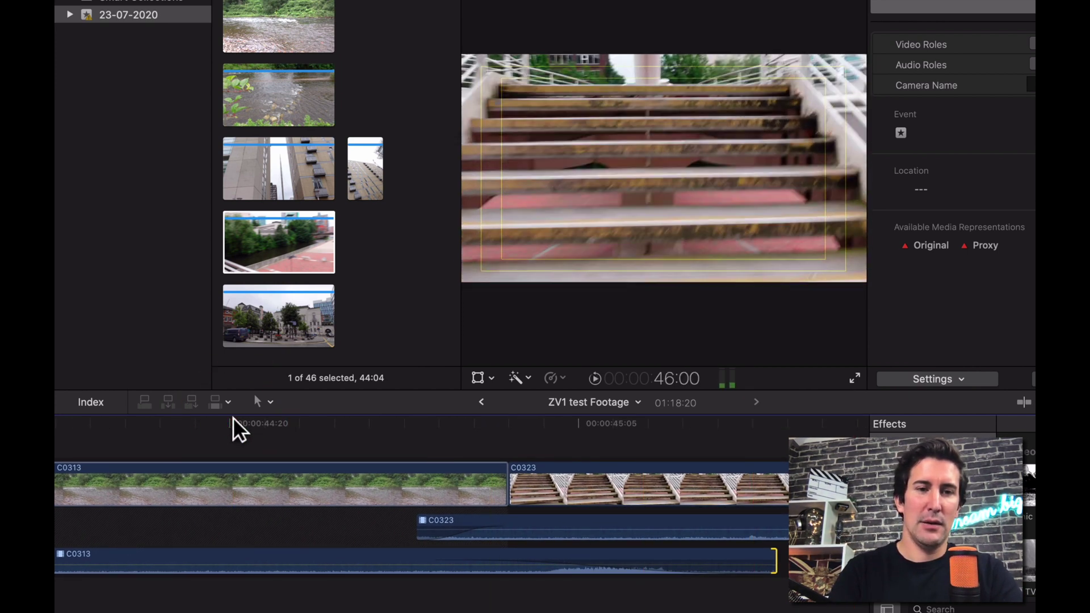
click(233, 417)
key(space)
scroll(233, 417, left, 10)
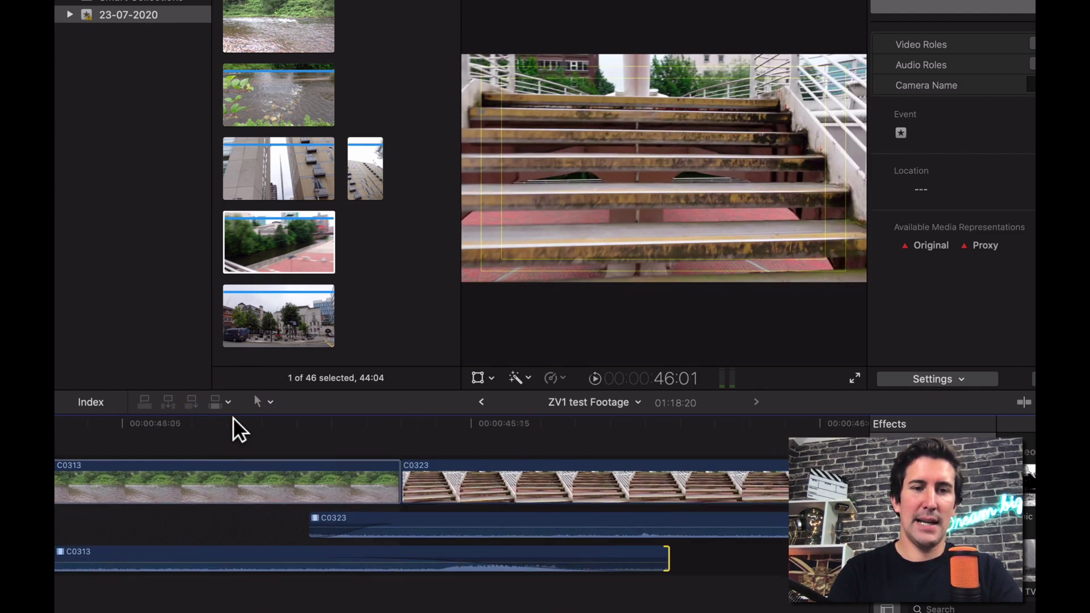
click(151, 423)
key(space)
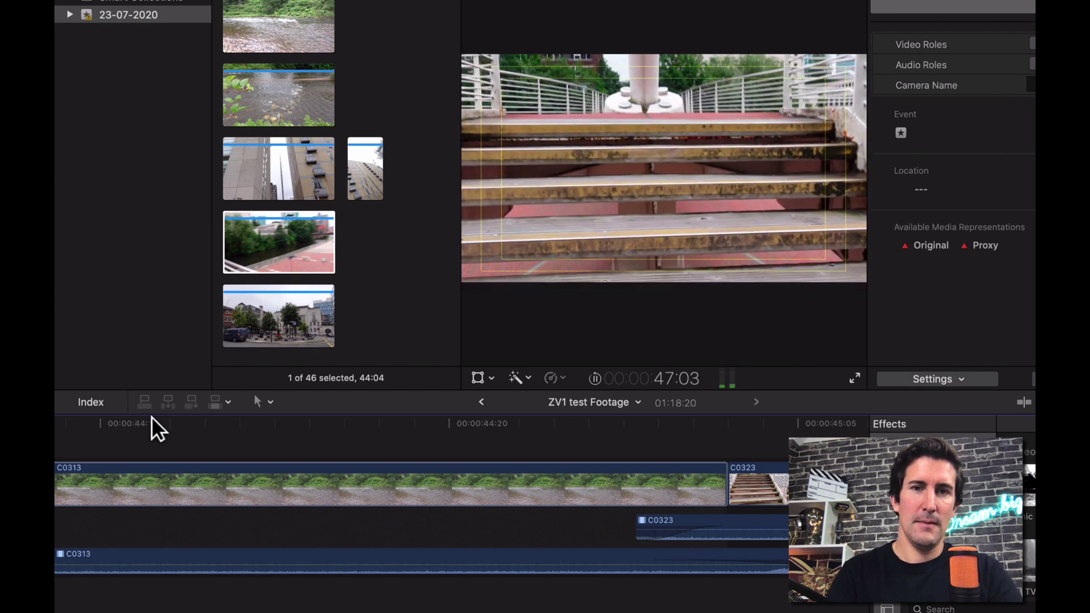
key(space)
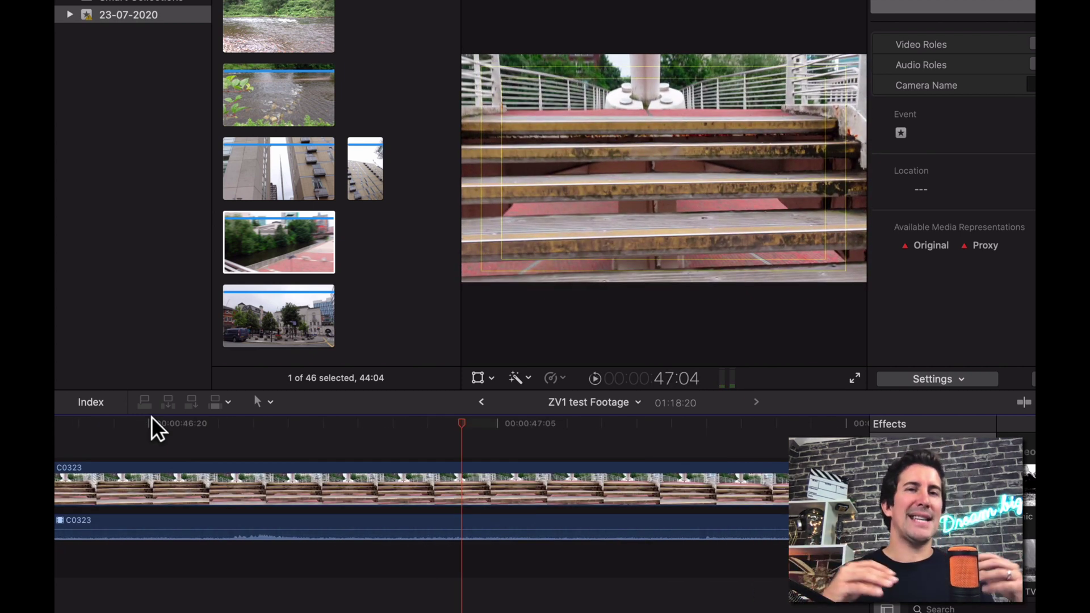